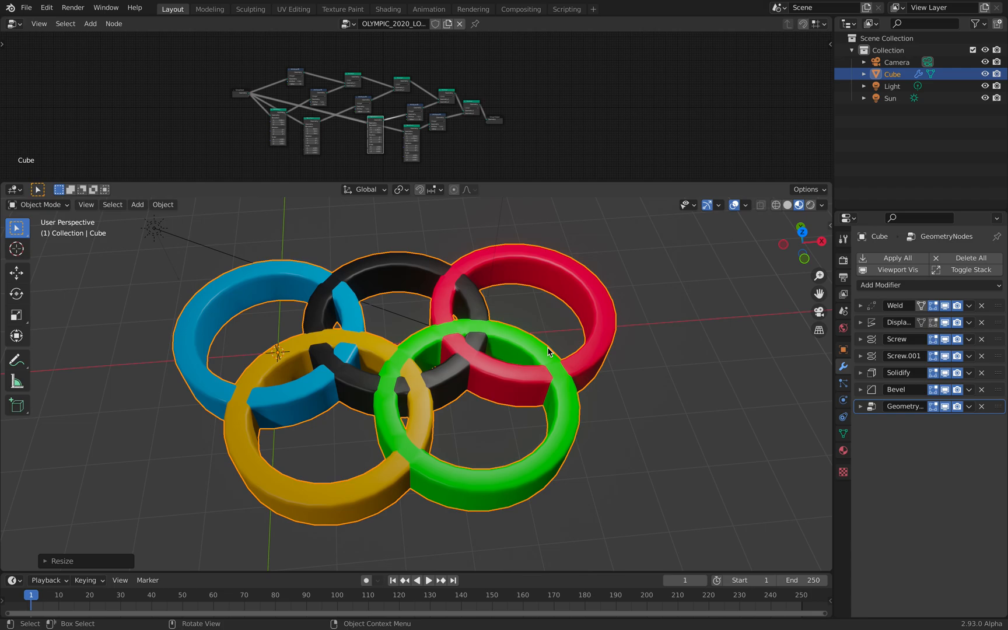
Widen the Properties editor and turn off the viewport display of the GeometryNodes modifier on the rings object
middle_drag(596, 342, 601, 344)
drag(834, 187, 726, 187)
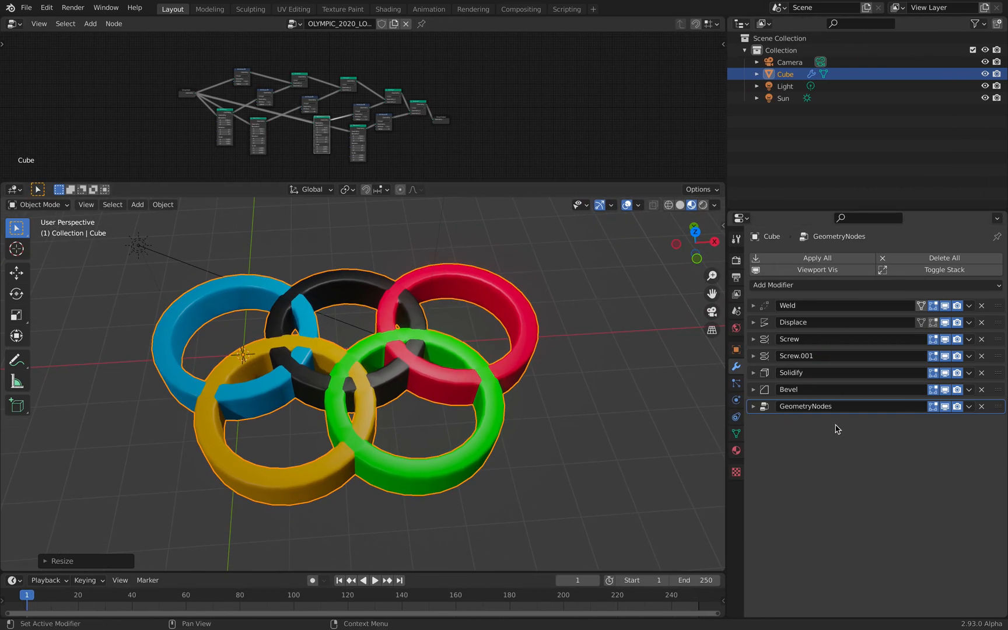
click(945, 406)
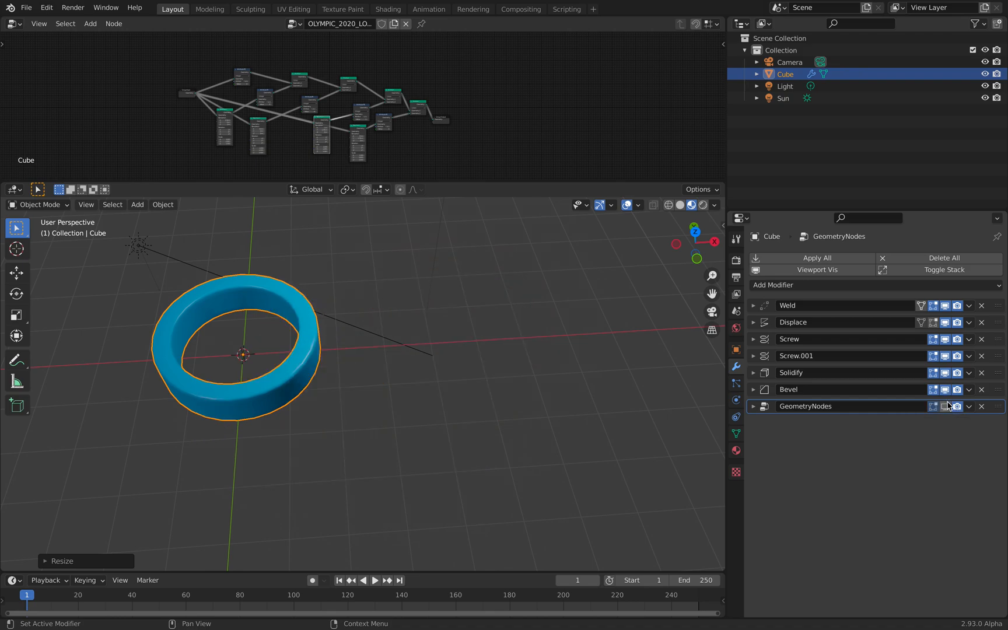
click(944, 406)
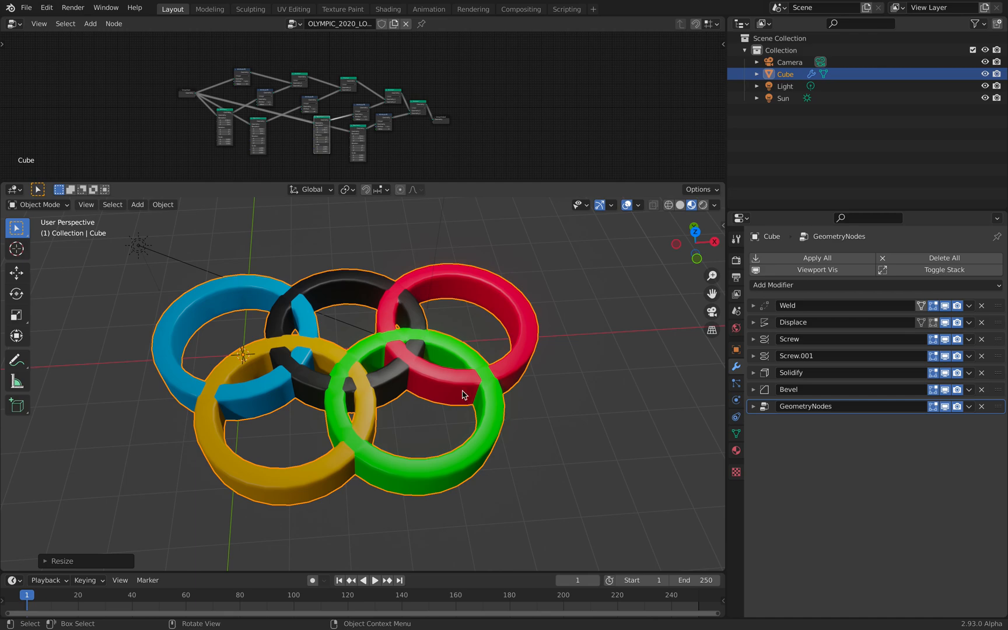
click(945, 406)
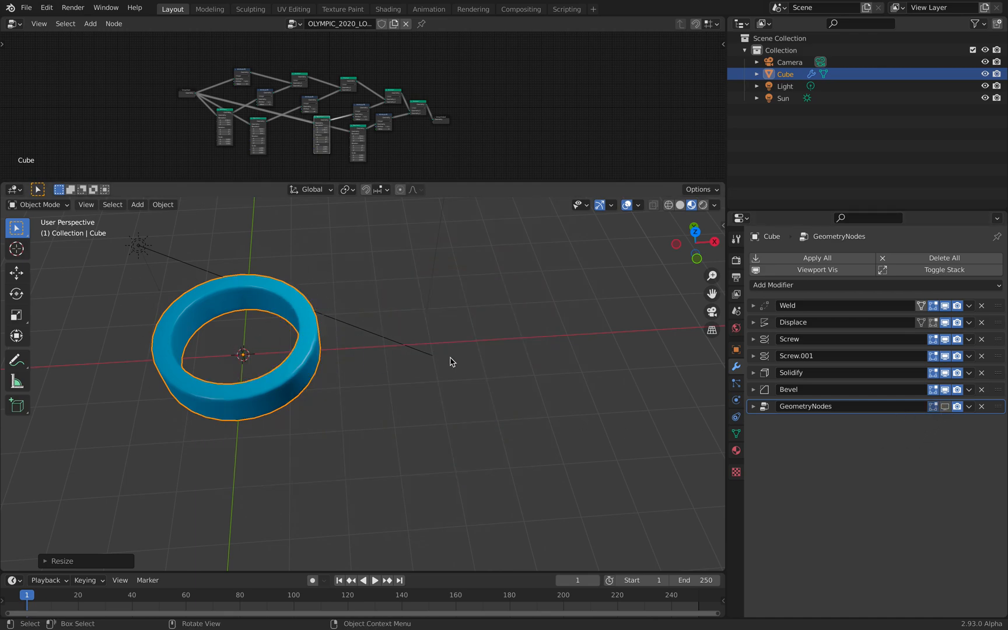
Turn off the viewport display of the Bevel, Solidify, Screw.001 and Screw modifiers, working up the stack
click(945, 390)
click(946, 373)
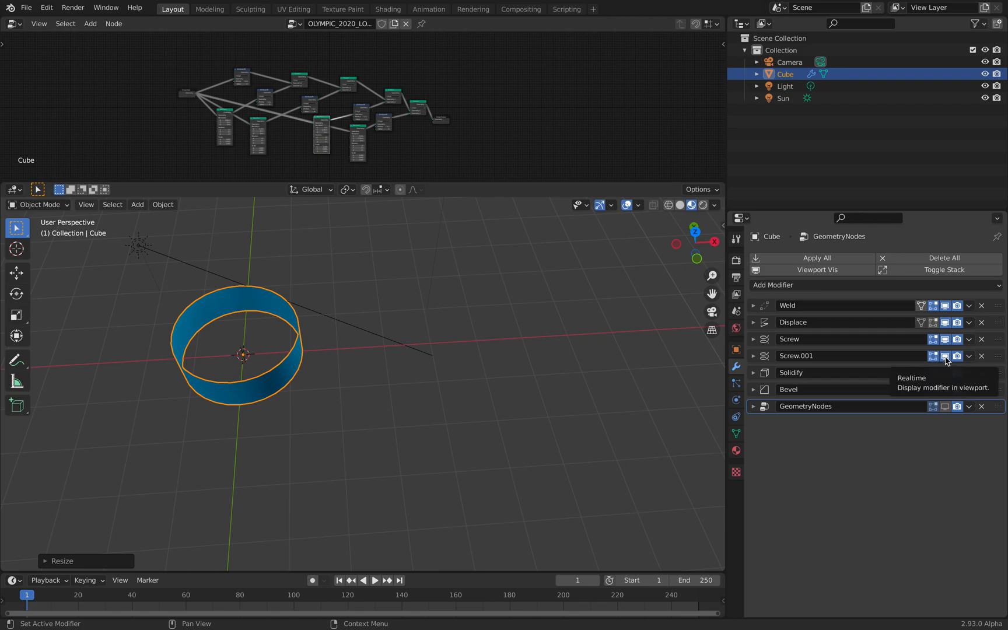
click(945, 356)
click(945, 340)
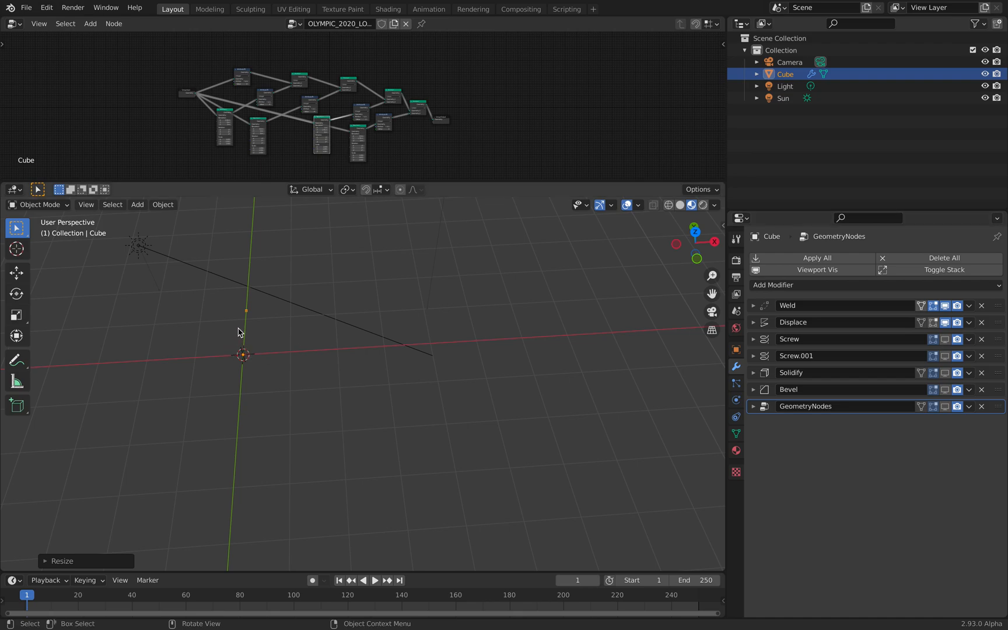
Turn off the viewport display of the Displace and Weld modifiers to reveal the base cube
click(945, 323)
click(945, 323)
click(945, 322)
click(944, 323)
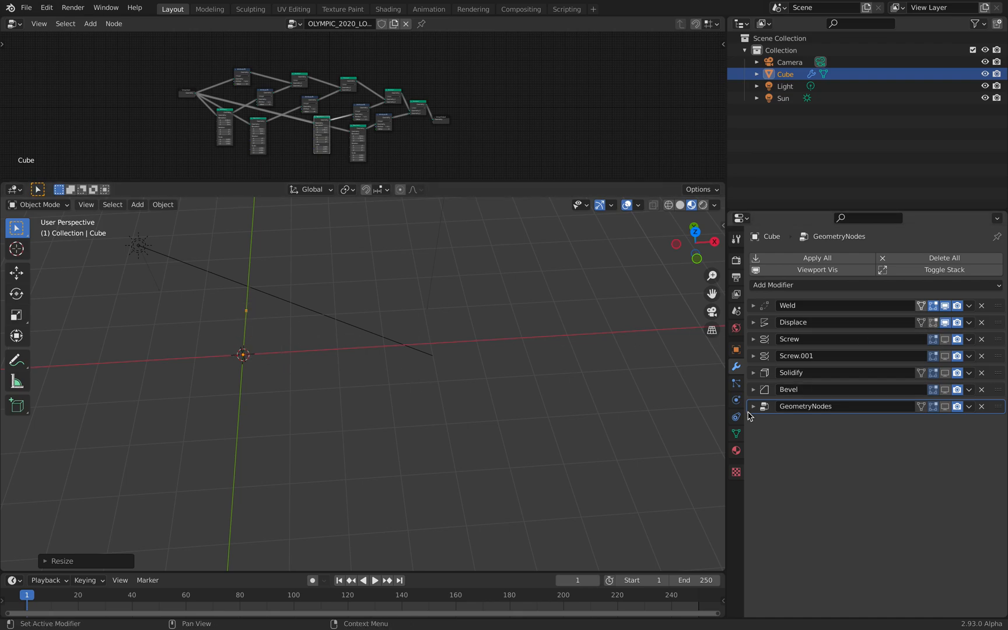
click(945, 322)
click(944, 306)
middle_drag(240, 387, 236, 355)
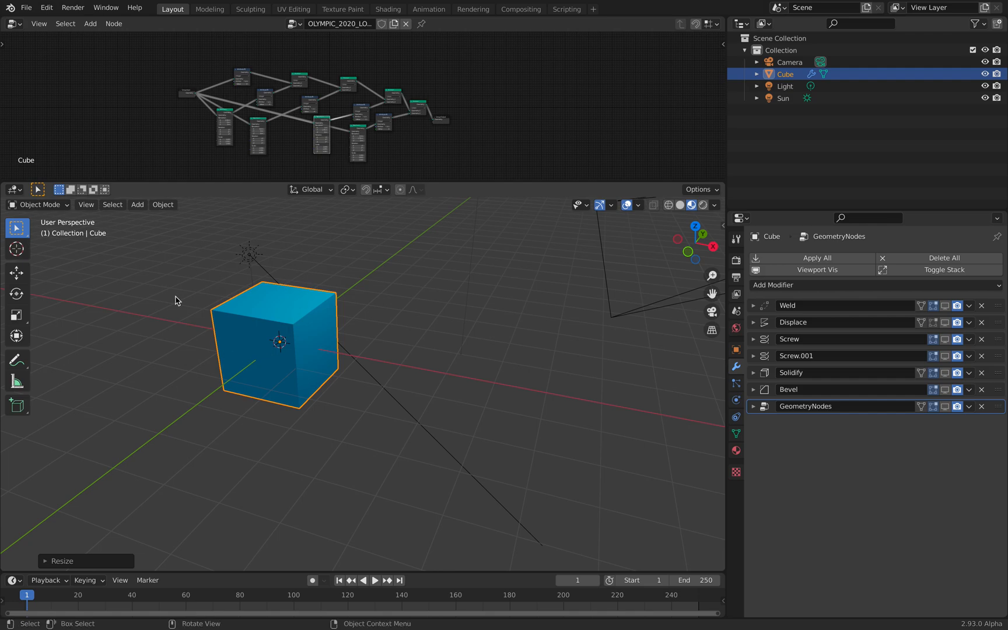
Examine the blue cube's material slots, return to its modifiers and check what the Weld modifier does in the viewport
click(736, 450)
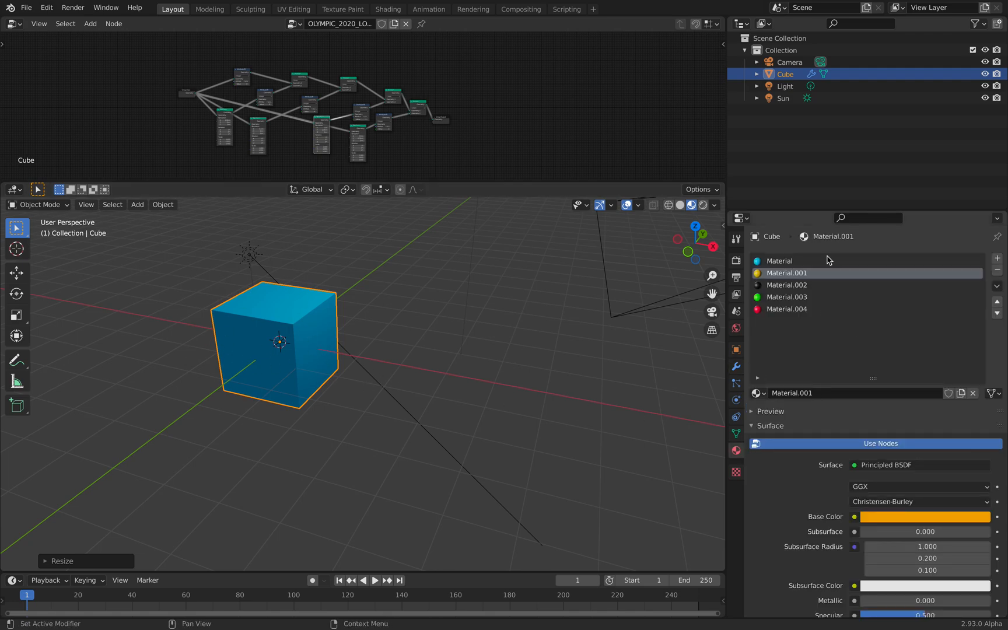
scroll(470, 405, up, 3)
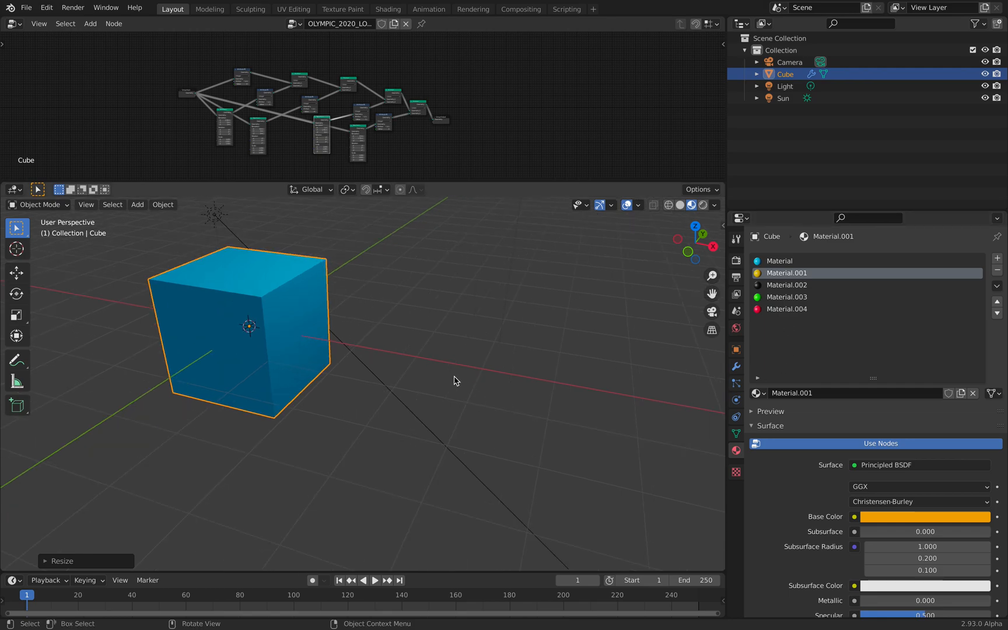
shift+middle_drag(404, 331, 480, 372)
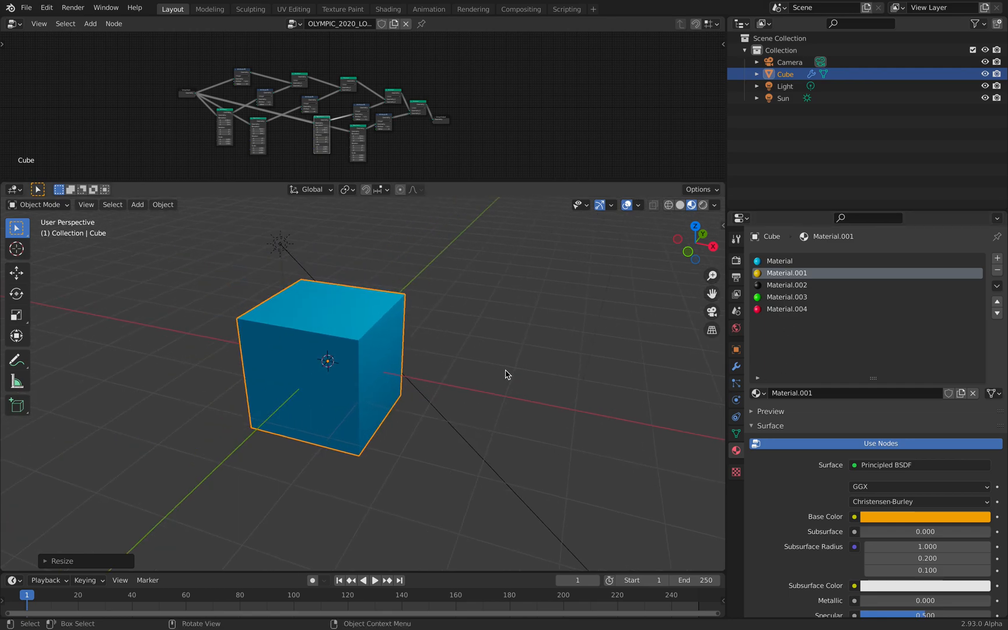
click(737, 367)
middle_drag(496, 376, 522, 367)
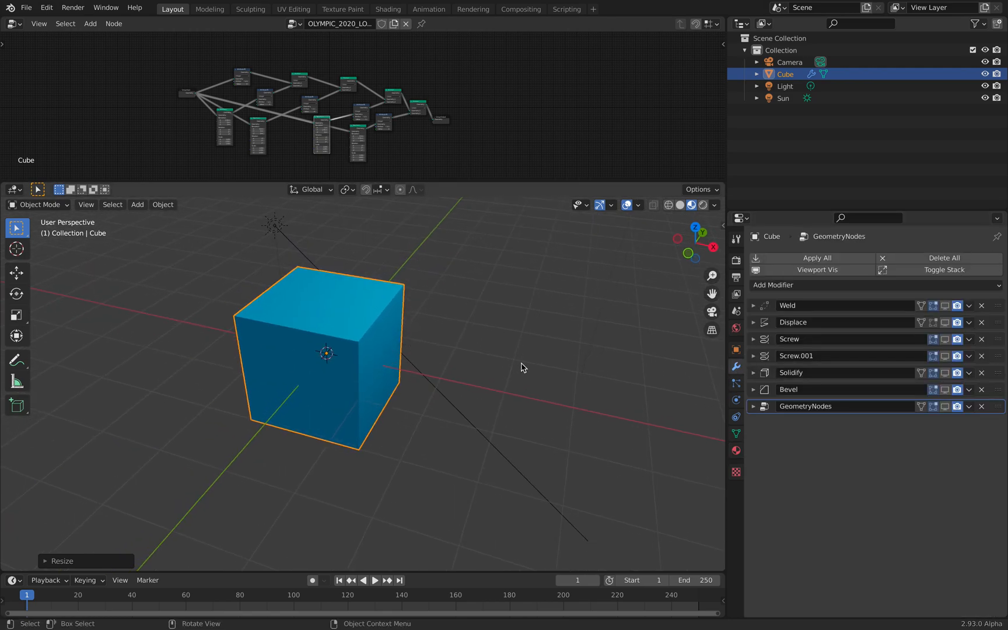
click(946, 306)
click(949, 312)
Add a new test cube and move it away from the blue cube so the two stand side by side
middle_drag(612, 338, 533, 331)
key(shift+a)
mouse_move(533, 330)
click(579, 343)
drag(319, 400, 548, 350)
middle_drag(522, 318, 548, 327)
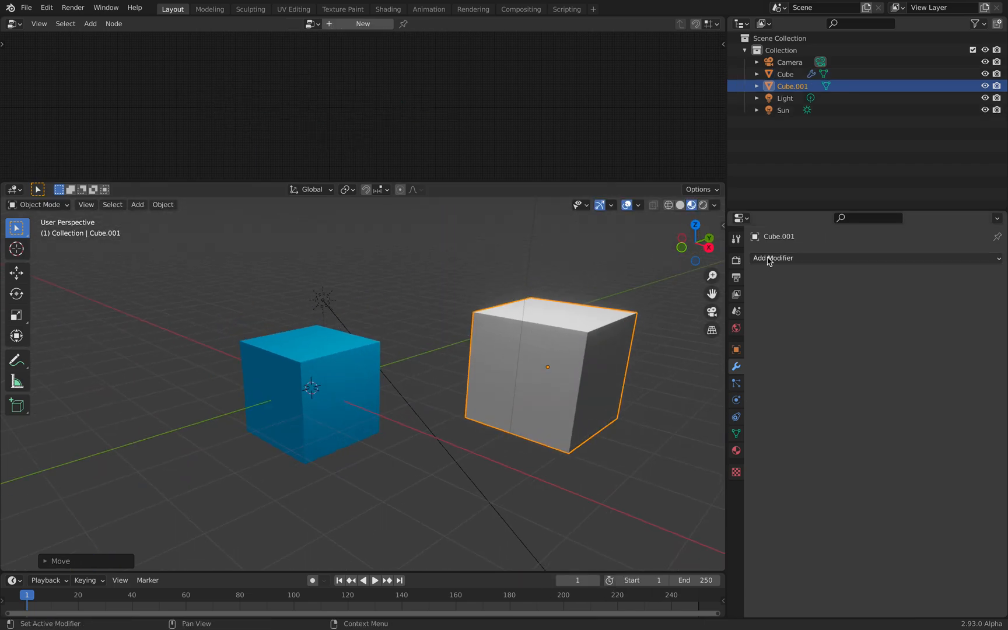
Add a Weld modifier to the test cube and set its distance to 2 m
click(764, 258)
click(759, 518)
shift+middle_drag(543, 411, 493, 403)
middle_drag(493, 402, 493, 417)
click(903, 339)
text(2)
key(Return)
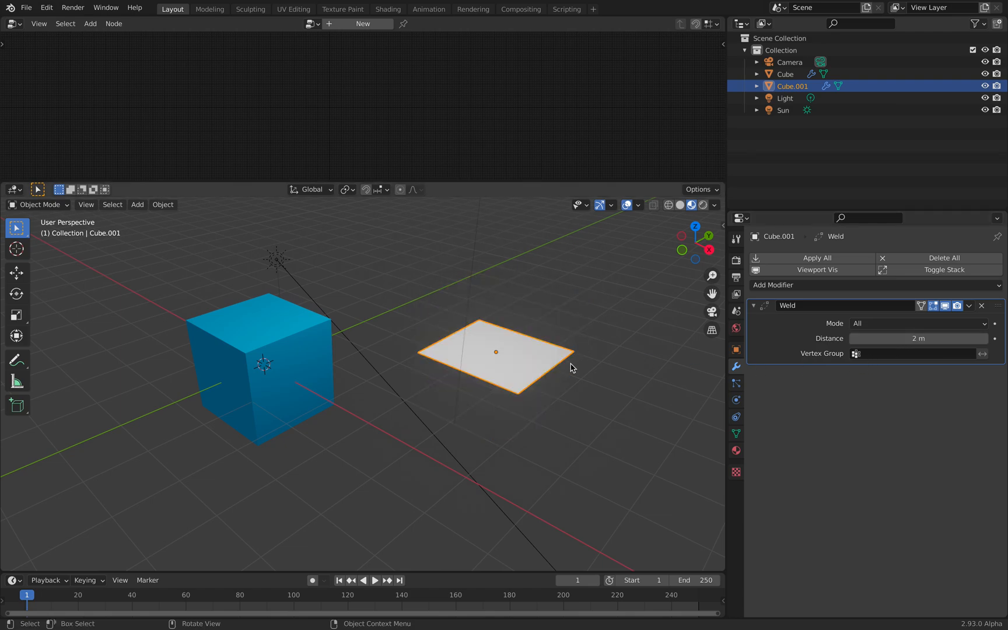
Set the test cube's Weld distance to 5 m
middle_drag(443, 306, 460, 302)
middle_drag(554, 311, 484, 403)
click(900, 338)
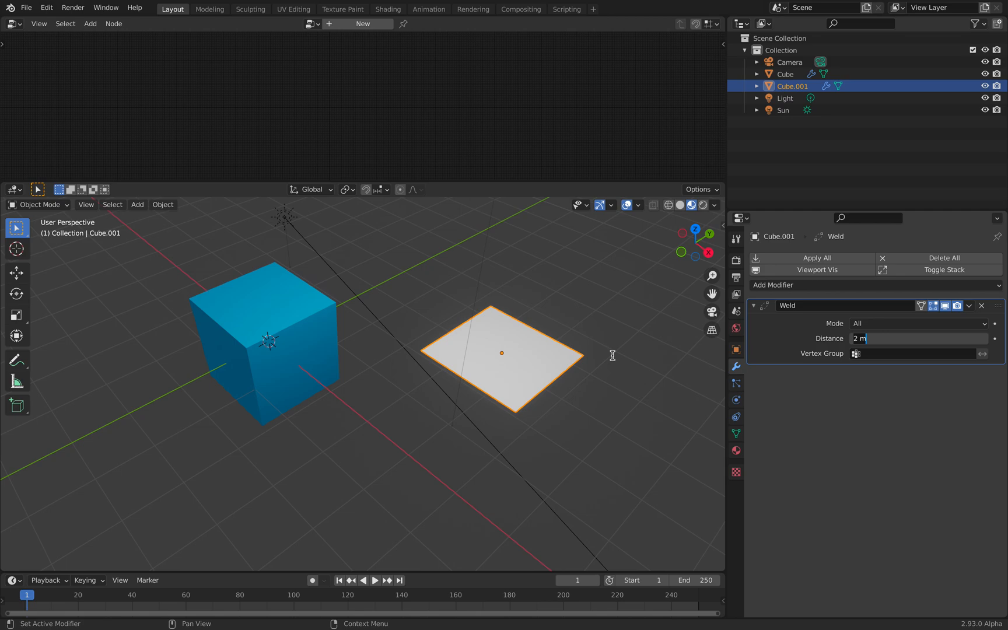
text(5)
key(Return)
middle_drag(612, 355, 628, 383)
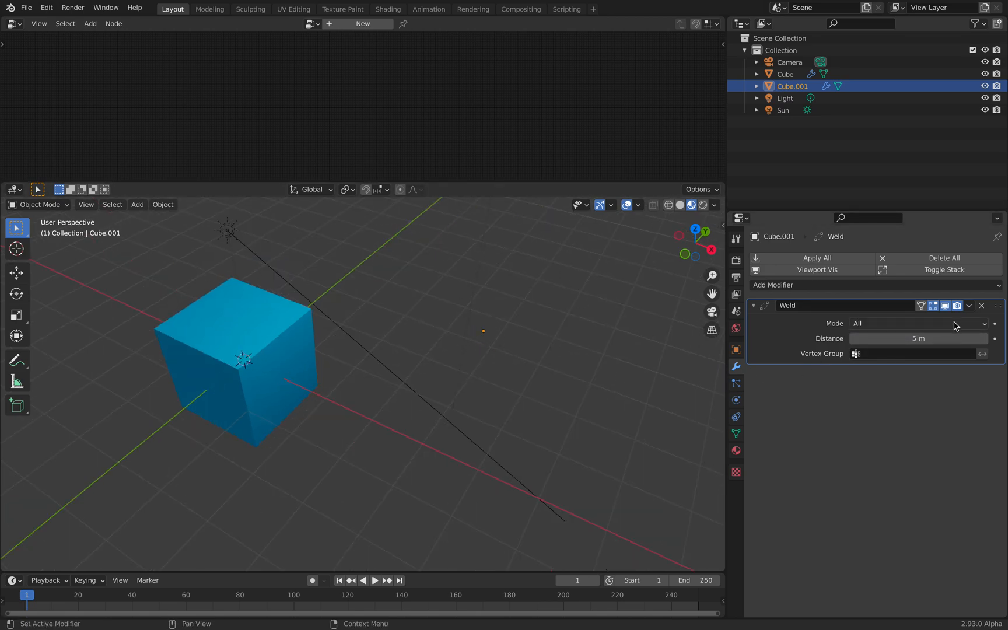
Remove the Weld modifier, delete the test cube and reselect the blue cube
click(982, 306)
click(545, 299)
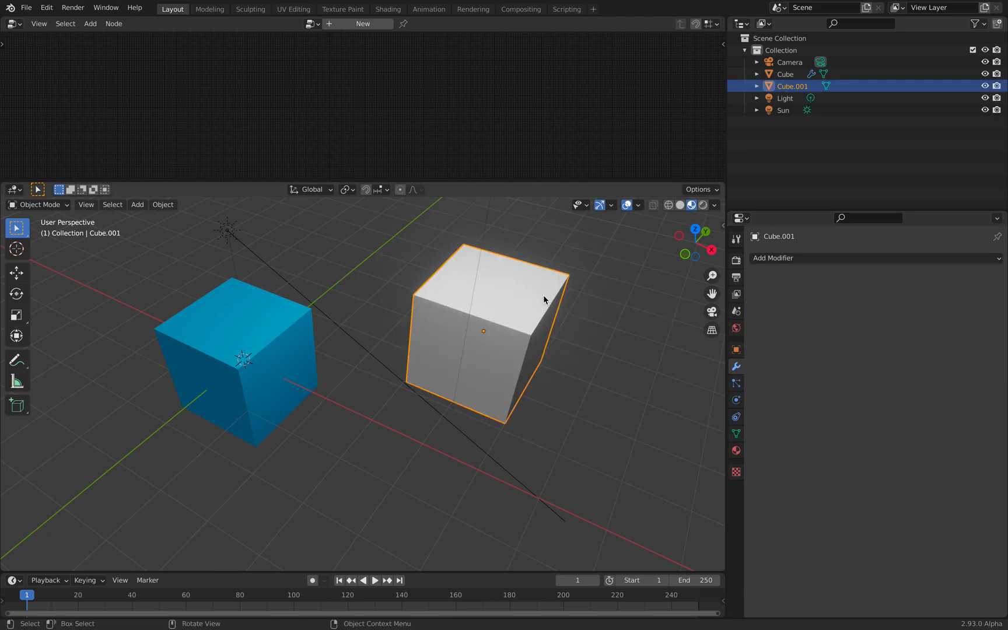
key(Delete)
click(282, 337)
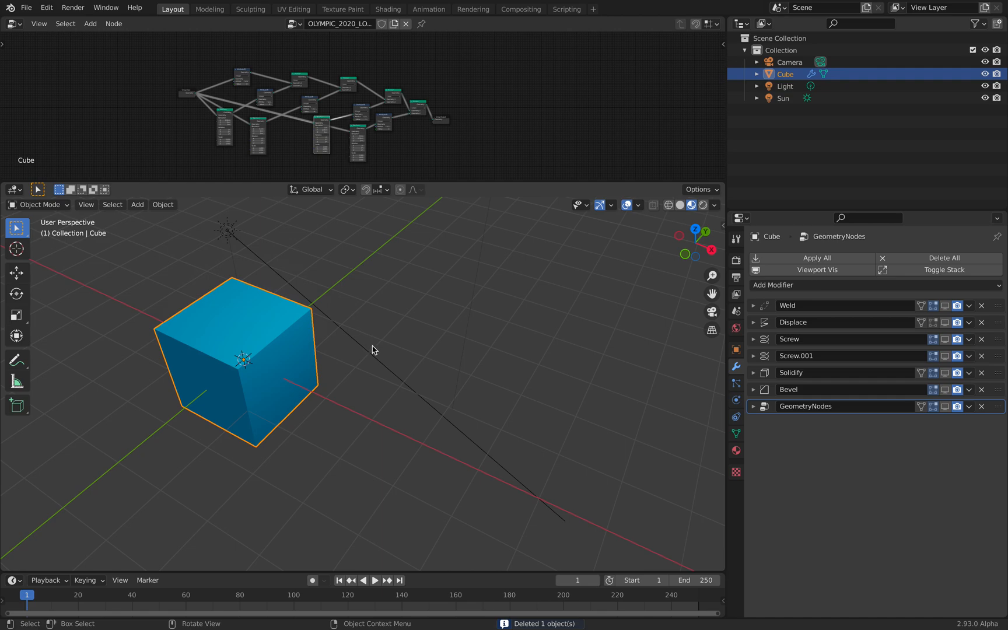
shift+middle_drag(371, 349, 490, 365)
scroll(490, 366, up, 1)
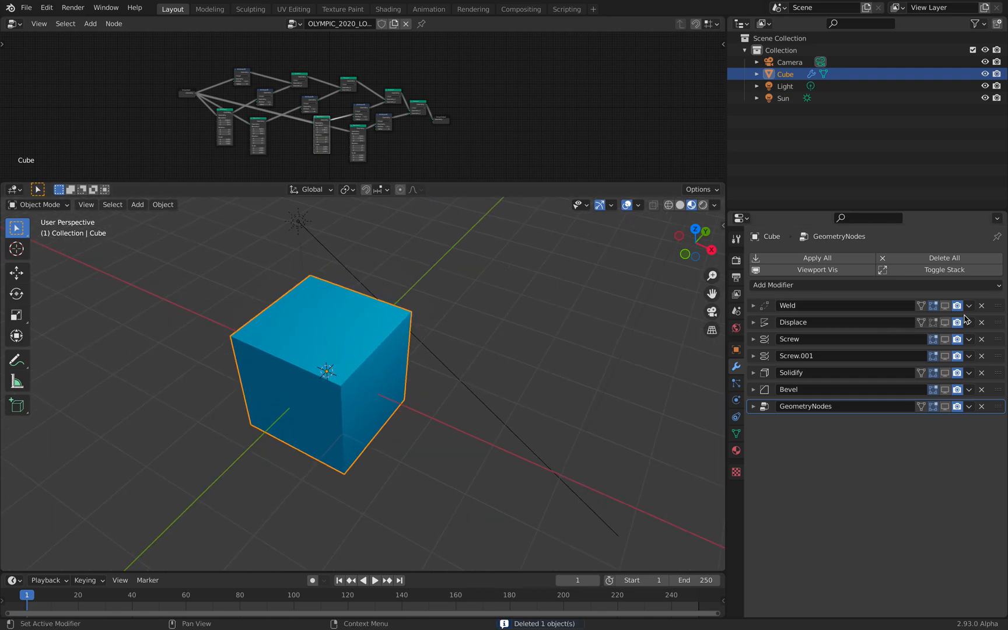
Turn on the viewport display of the Weld modifier again and examine the Displace modifier's settings
click(945, 306)
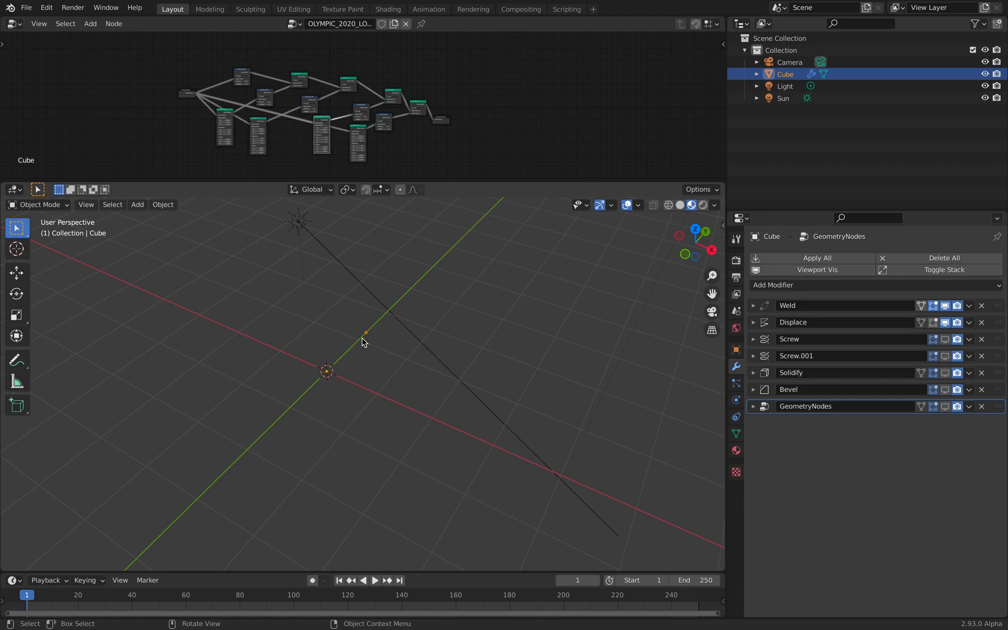
click(753, 322)
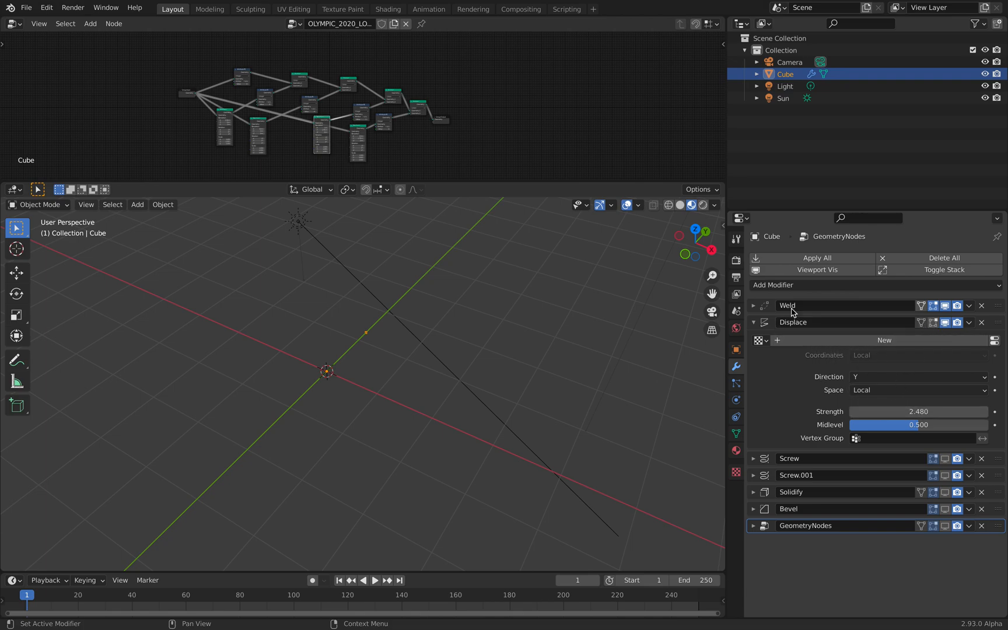
click(754, 323)
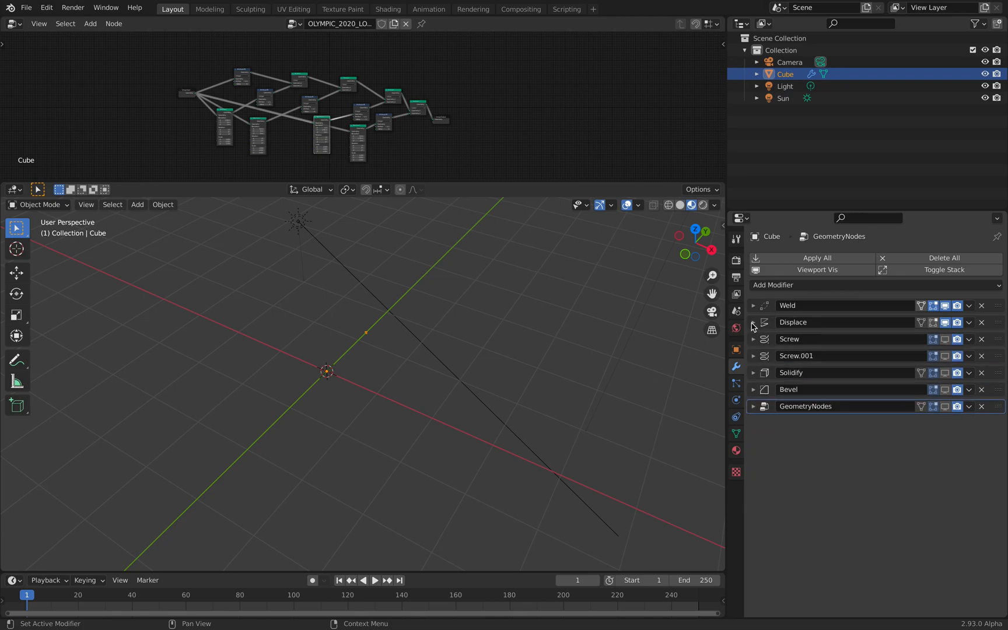
Turn on the viewport display of the first Screw modifier and examine its settings
click(945, 338)
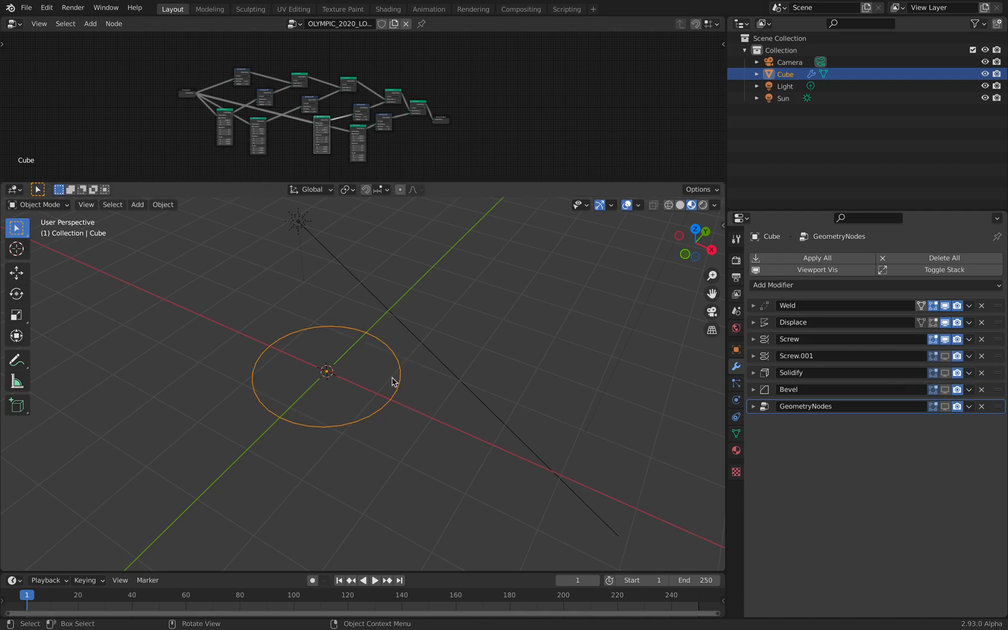
click(754, 340)
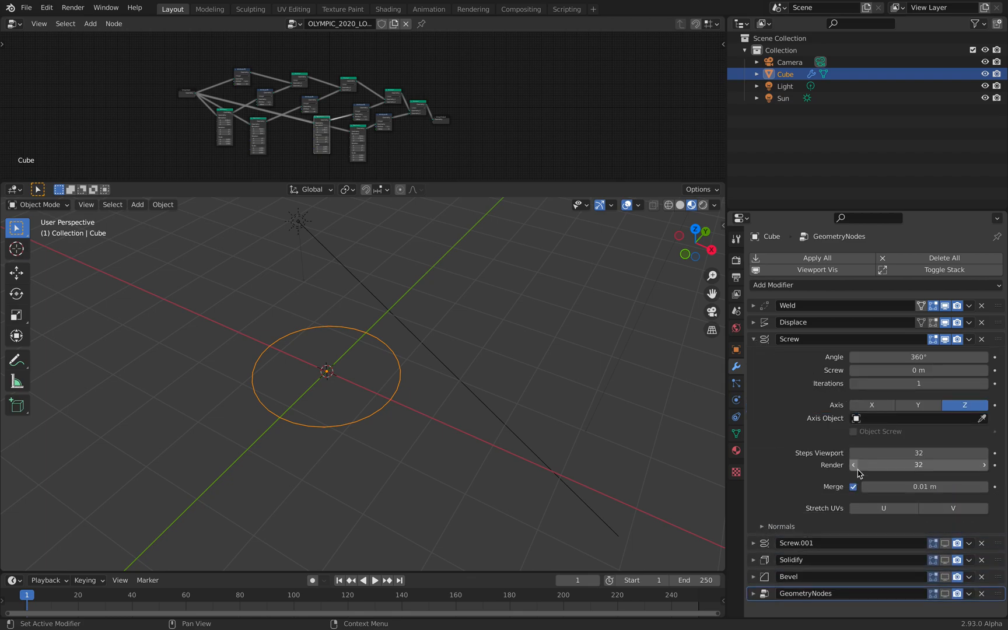
click(754, 339)
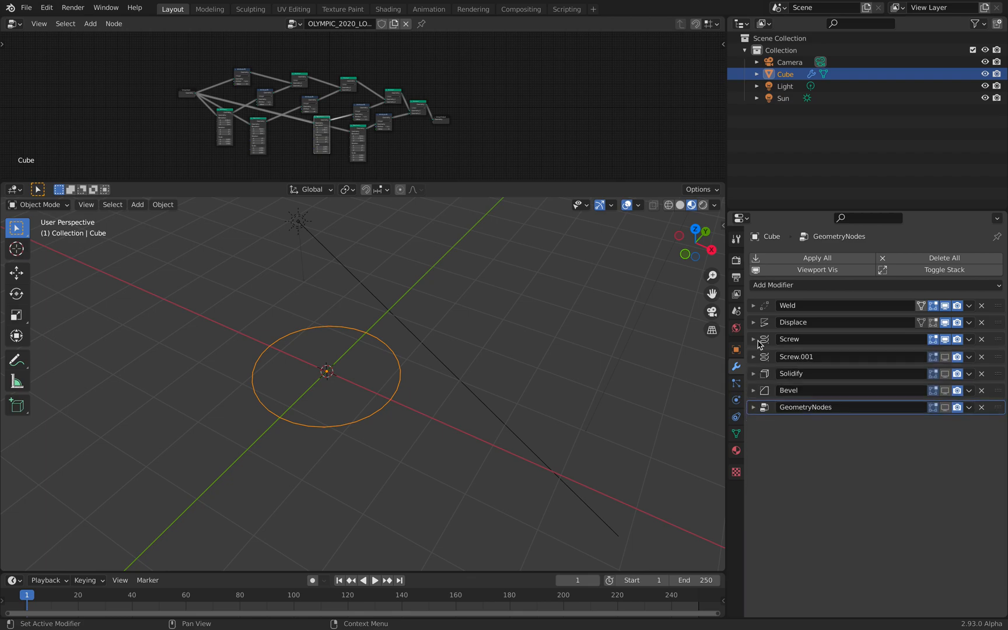
Turn on the viewport display of the Screw.001, Solidify, Bevel and GeometryNodes modifiers to restore the five rings
click(944, 356)
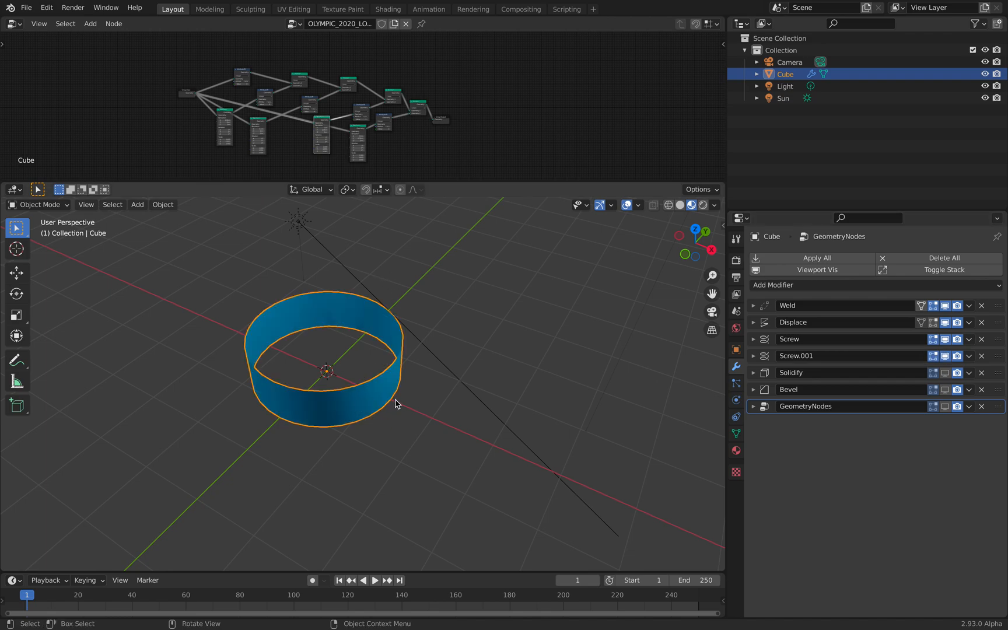
click(946, 373)
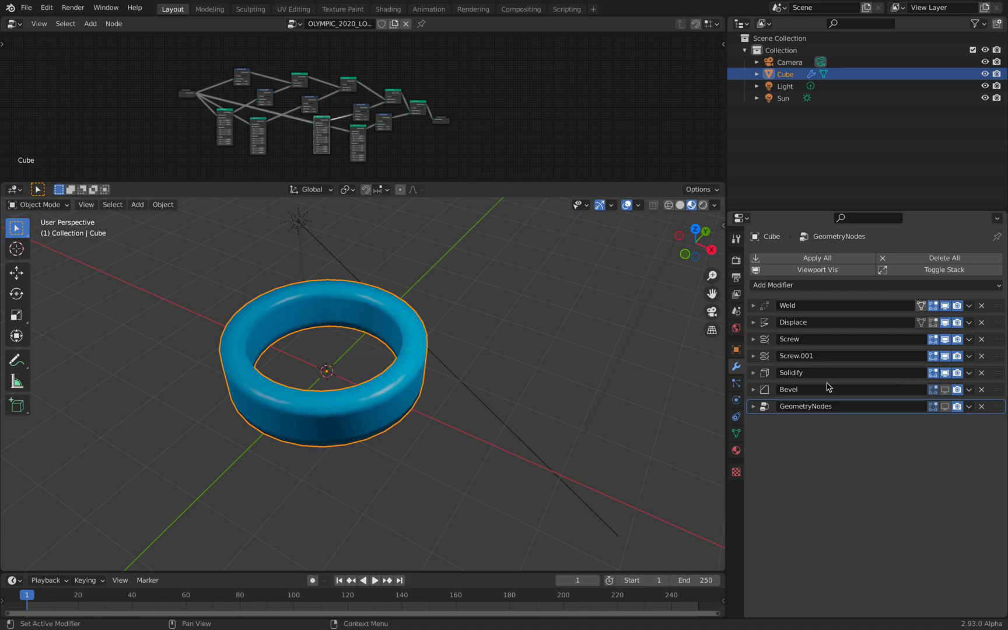
click(945, 389)
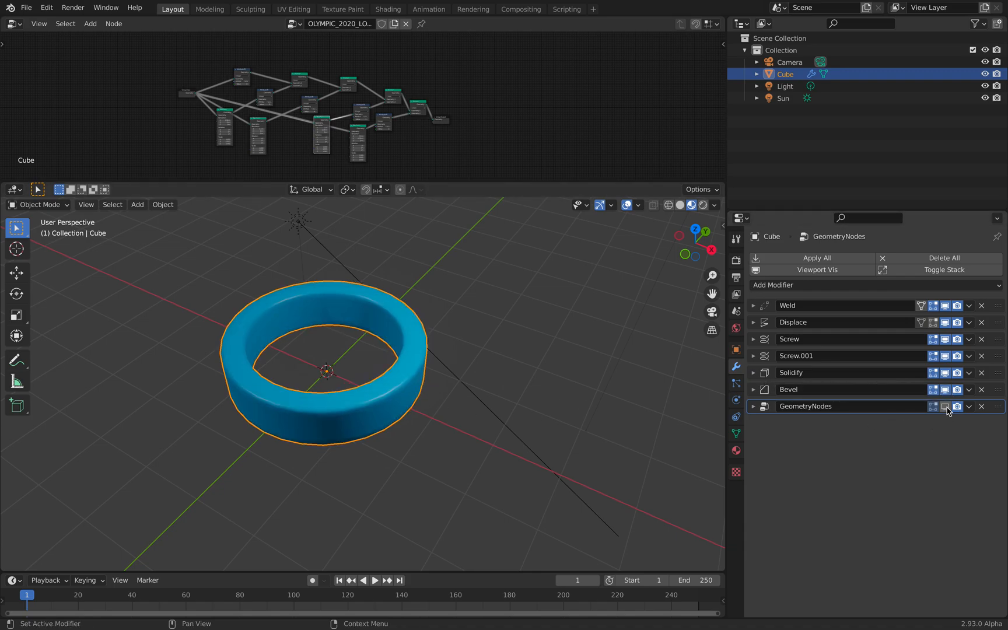
middle_drag(409, 333, 417, 353)
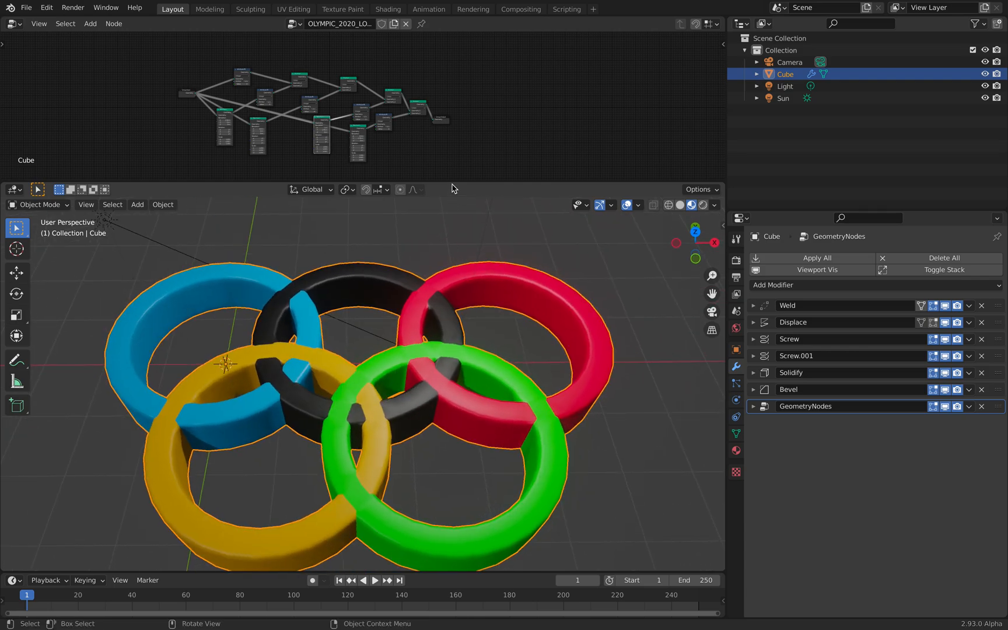
Enlarge the geometry node editor by lowering its border with the 3D viewport, bringing the start of the node tree into close view
drag(453, 182, 453, 250)
ctrl+middle_drag(186, 185, 244, 198)
drag(459, 251, 464, 287)
ctrl+middle_drag(352, 190, 556, 163)
scroll(288, 155, down, 1)
scroll(257, 155, up, 7)
Move the Group Input node and the topmost Attribute Fill node further left to spread out the start of the node tree
drag(192, 87, 121, 86)
middle_drag(224, 192, 218, 233)
middle_drag(277, 103, 256, 143)
drag(363, 93, 336, 96)
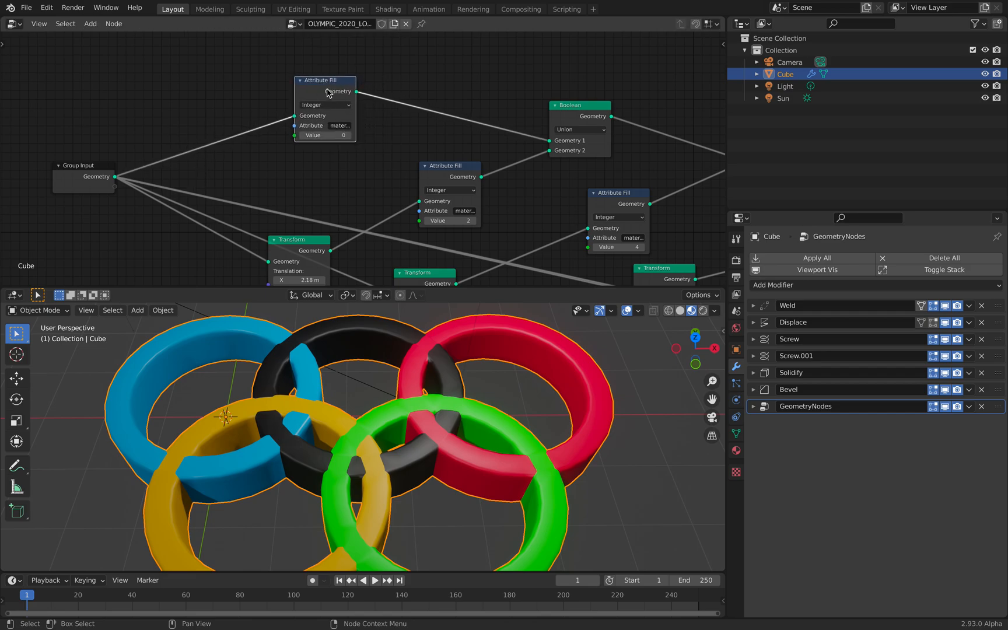
Widen the topmost Attribute Fill node so its full attribute name material_index fits, and inspect the neighbouring nodes
scroll(431, 122, up, 1)
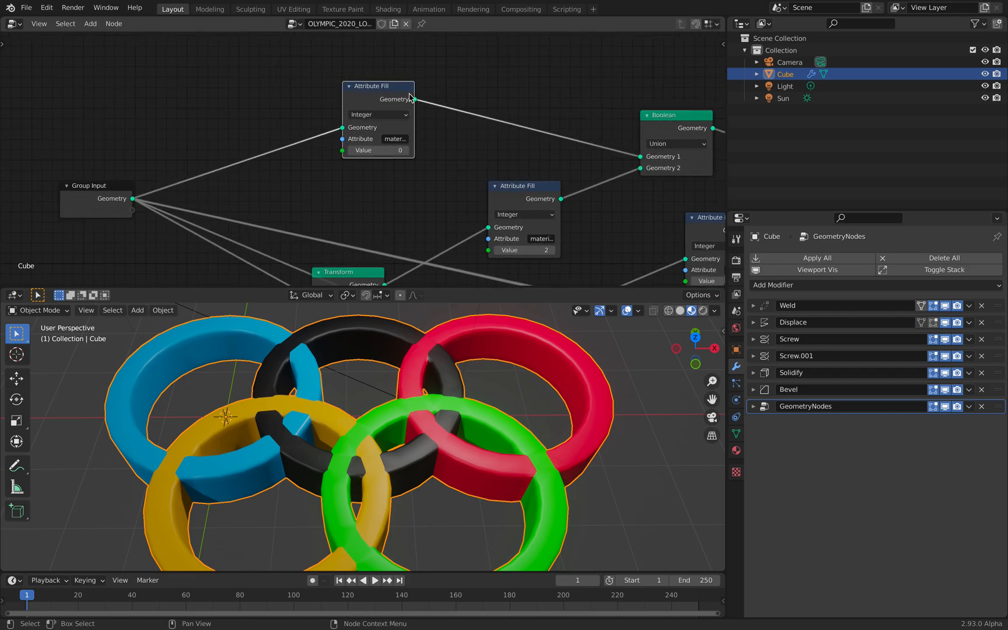
drag(414, 91, 472, 95)
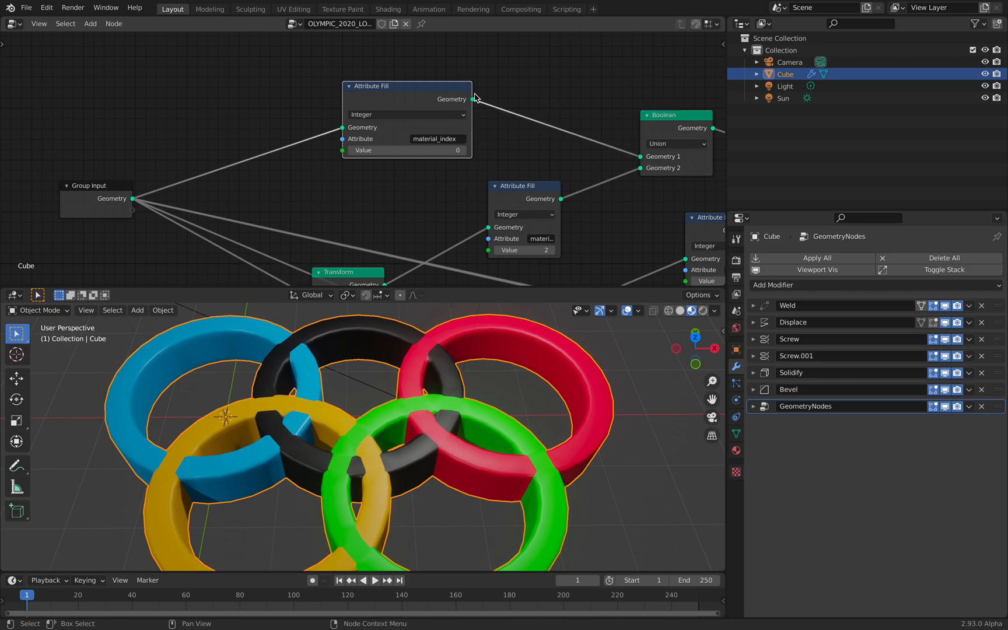
scroll(441, 144, up, 2)
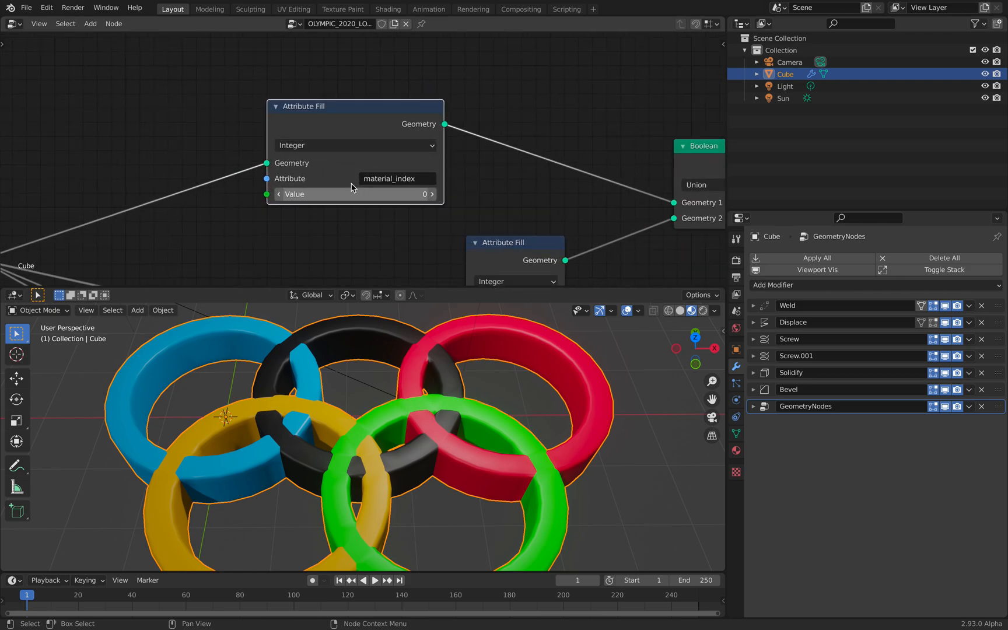
scroll(337, 190, down, 1)
scroll(373, 198, down, 2)
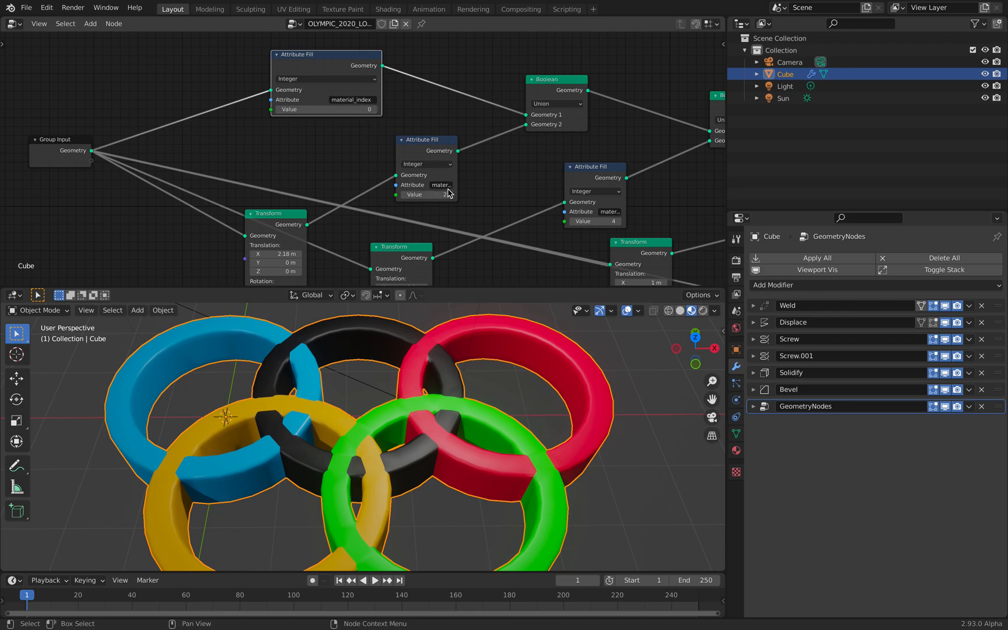
middle_drag(453, 165, 425, 127)
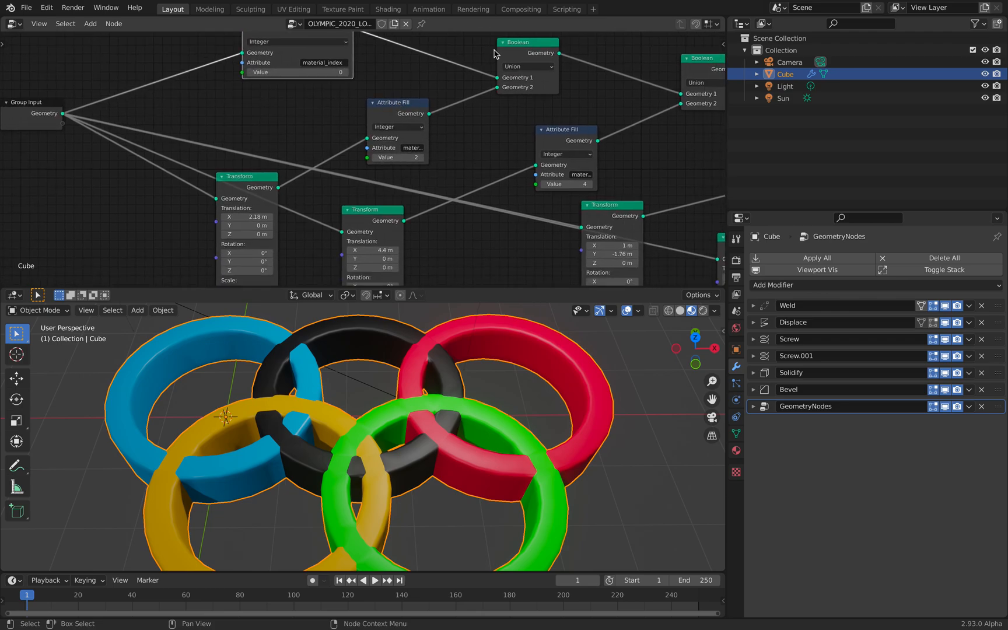
Move the first and second Boolean Union nodes slightly upward to spread out the start of the Boolean chain
middle_drag(494, 53, 389, 102)
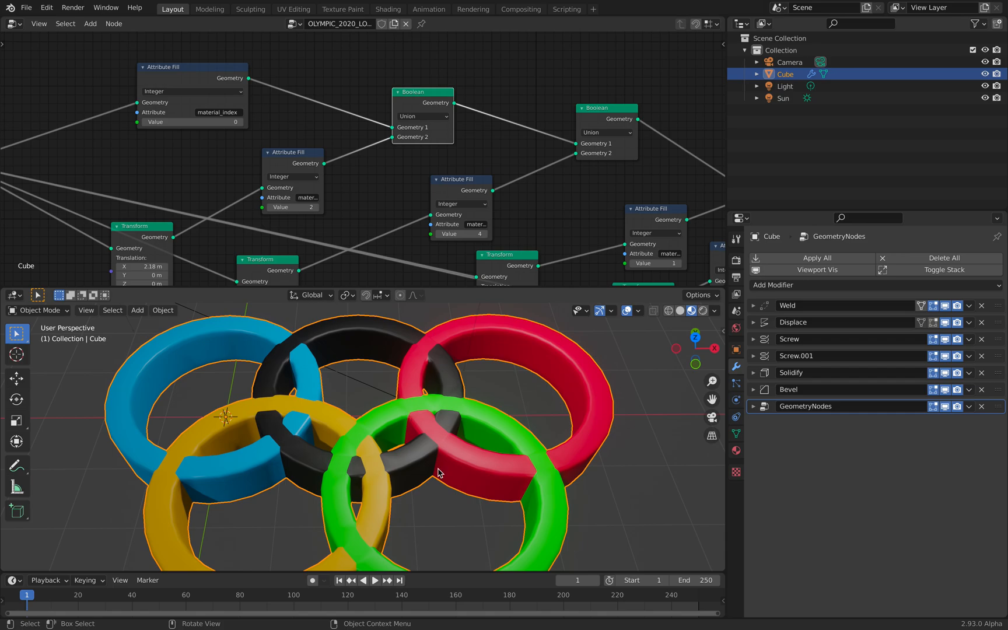
middle_drag(425, 99, 413, 91)
drag(413, 89, 416, 67)
middle_drag(553, 106, 440, 120)
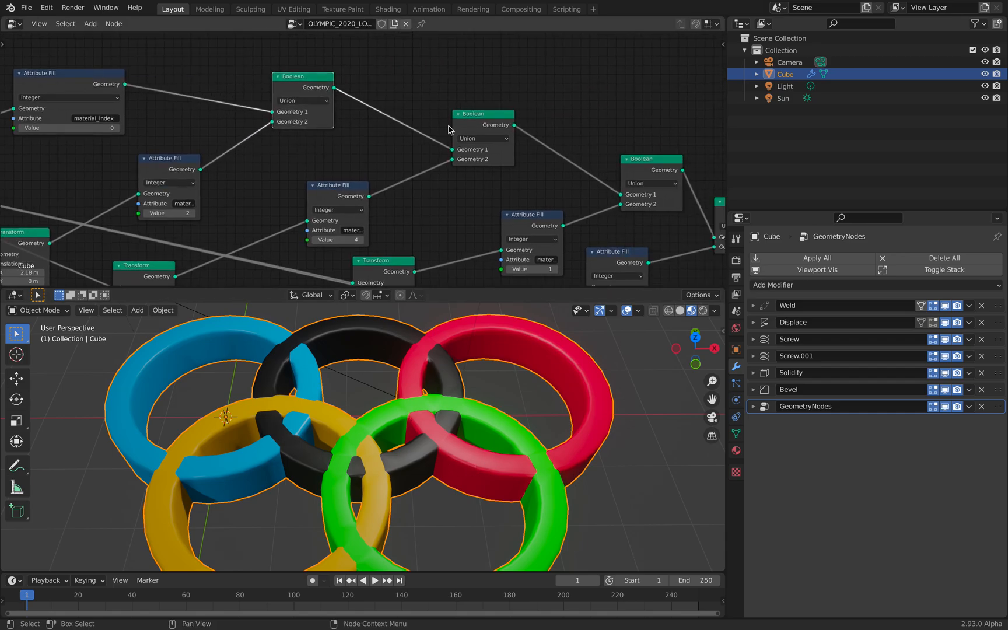
middle_drag(515, 120, 384, 121)
click(384, 121)
drag(384, 121, 386, 105)
Nudge the third Boolean node left, follow the chain to Group Output, and view the last Boolean's operation options
drag(517, 161, 513, 161)
middle_drag(517, 168, 454, 161)
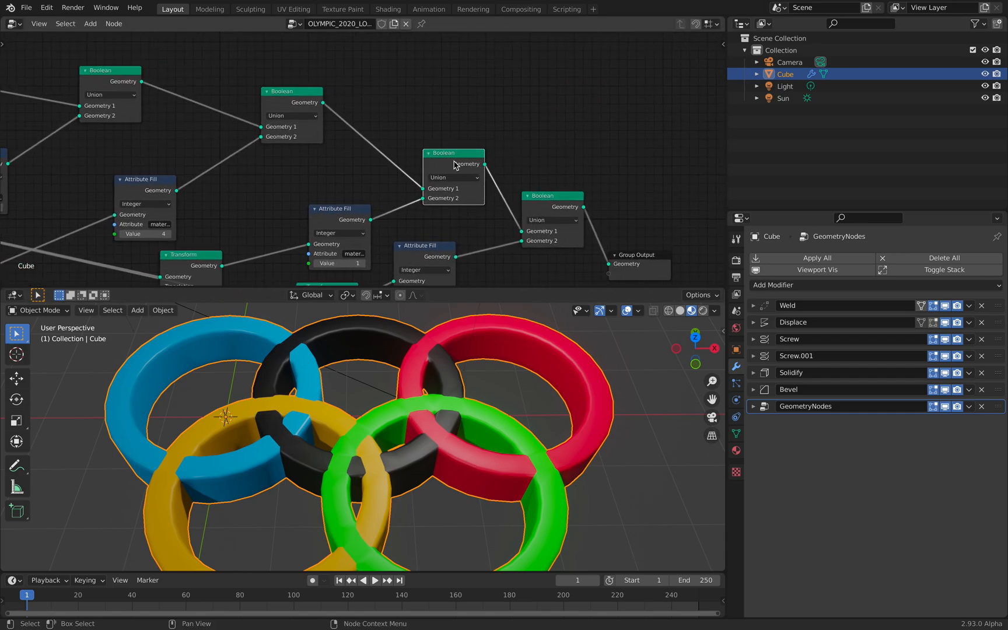
middle_drag(544, 207, 494, 171)
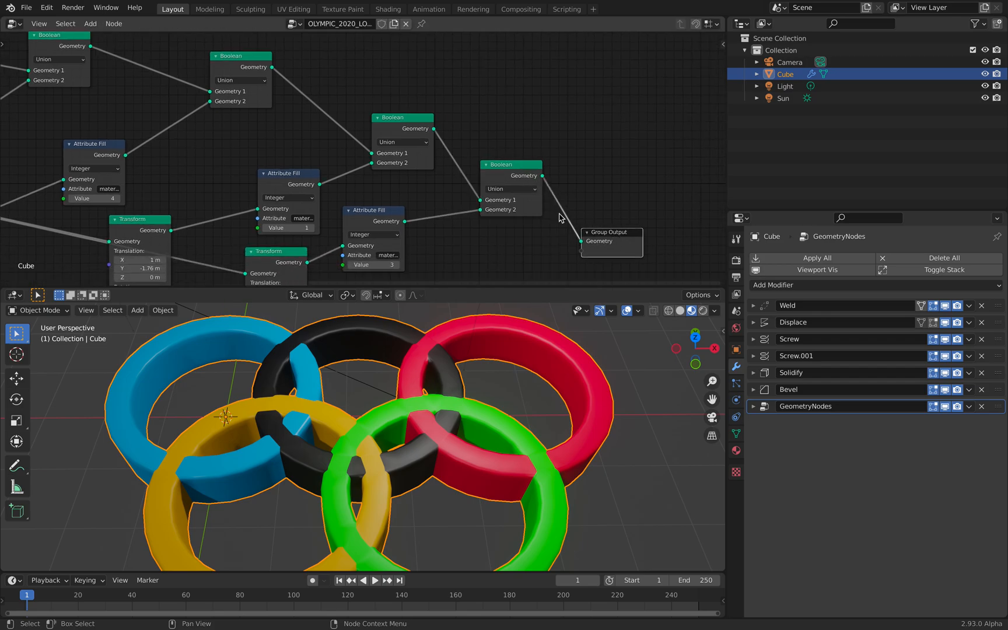
click(511, 189)
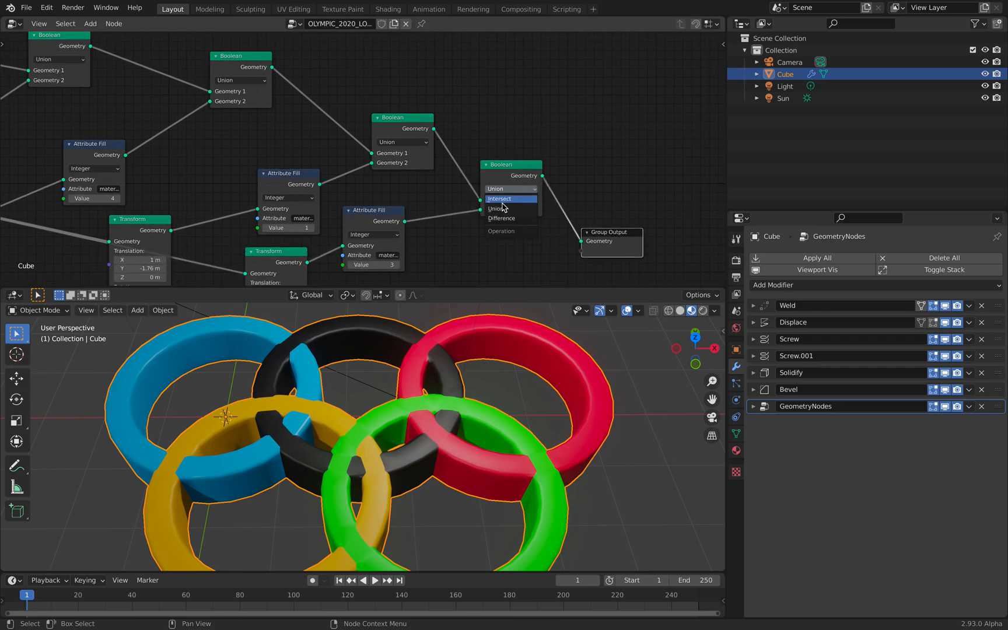
Enlarge the 3D viewport by raising its border with the node editor, and view the overlapping rings closely from above
middle_drag(408, 318, 328, 401)
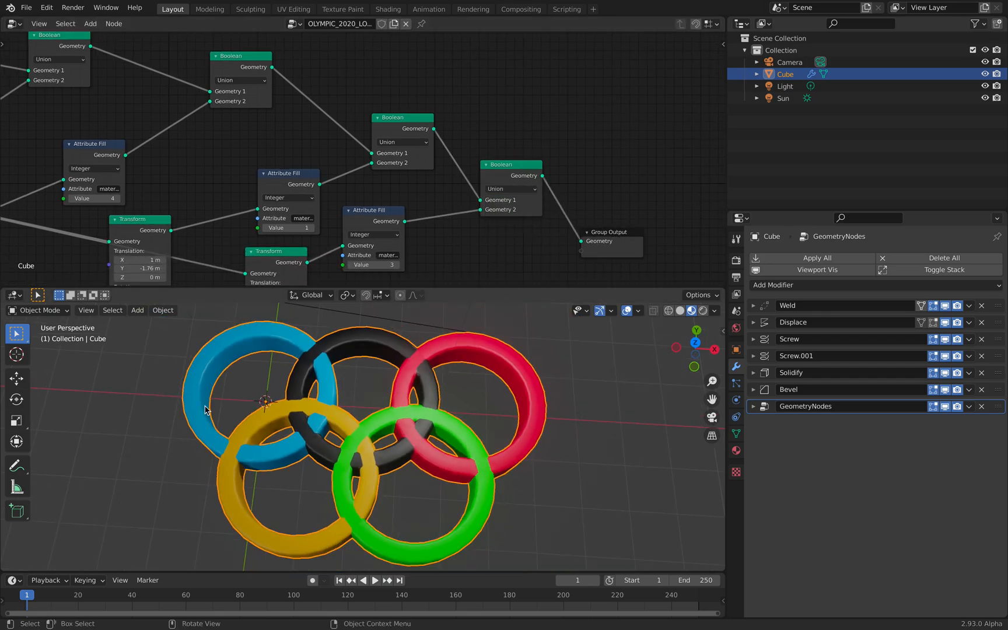
middle_drag(372, 337, 427, 302)
drag(426, 287, 427, 144)
scroll(424, 286, up, 2)
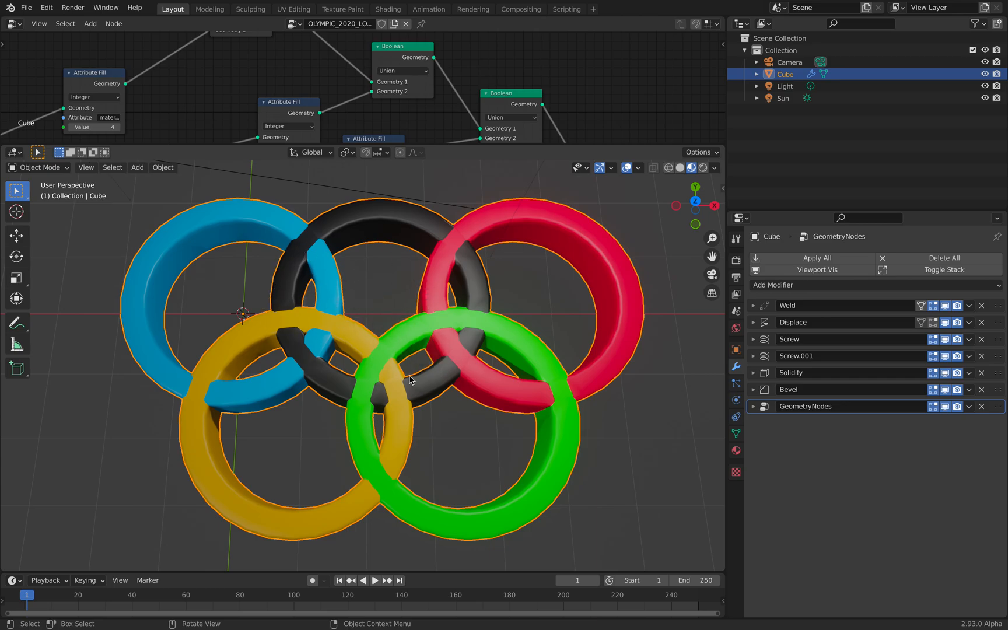
Switch to the browser's Google Images results for "olympic ring" and examine the Wikipedia and drawing images for how the rings interlock
key(ctrl+Right)
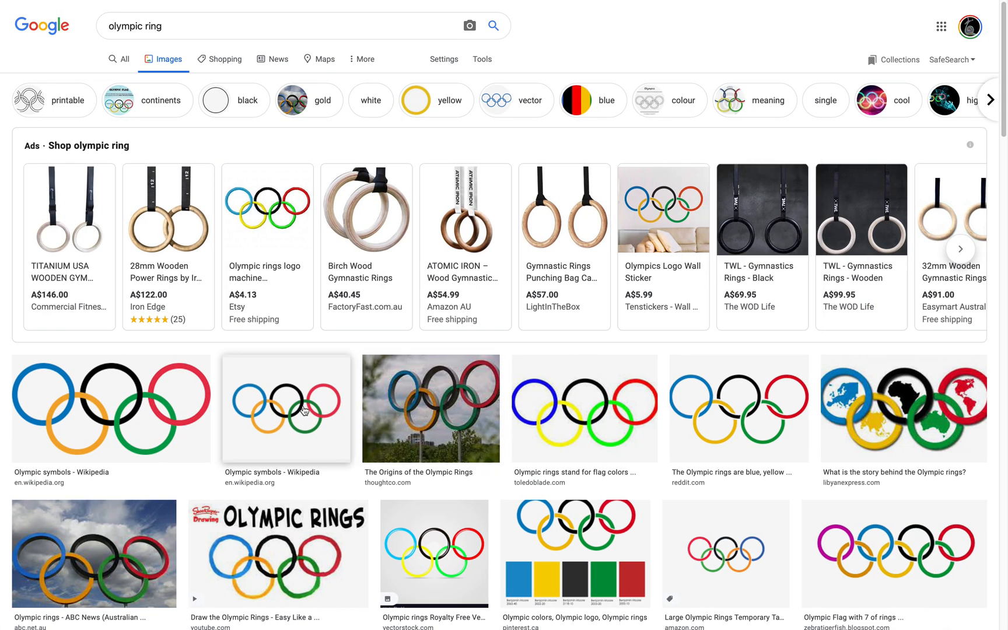
click(133, 403)
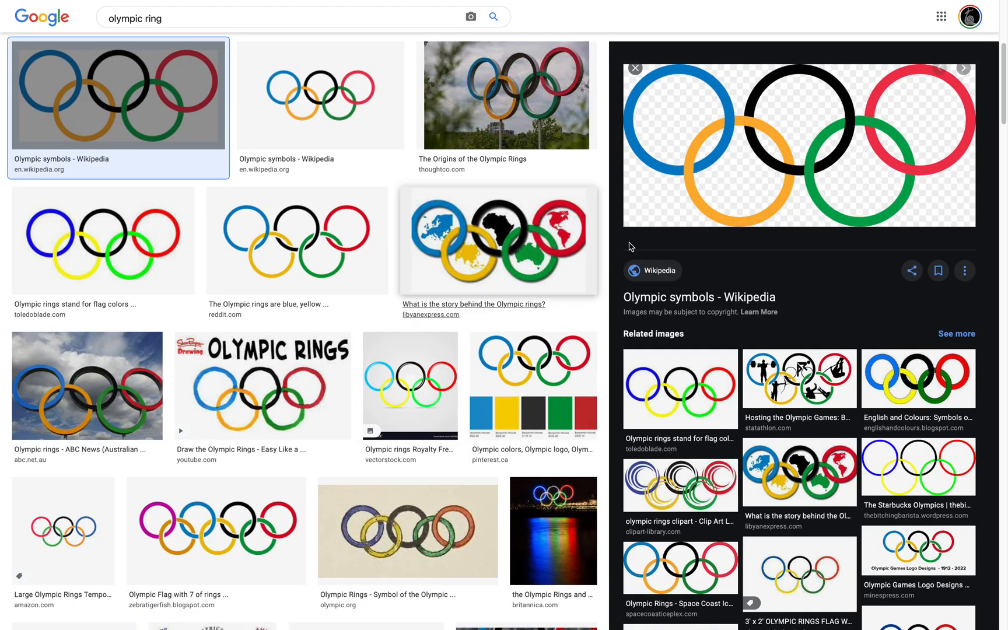
click(285, 369)
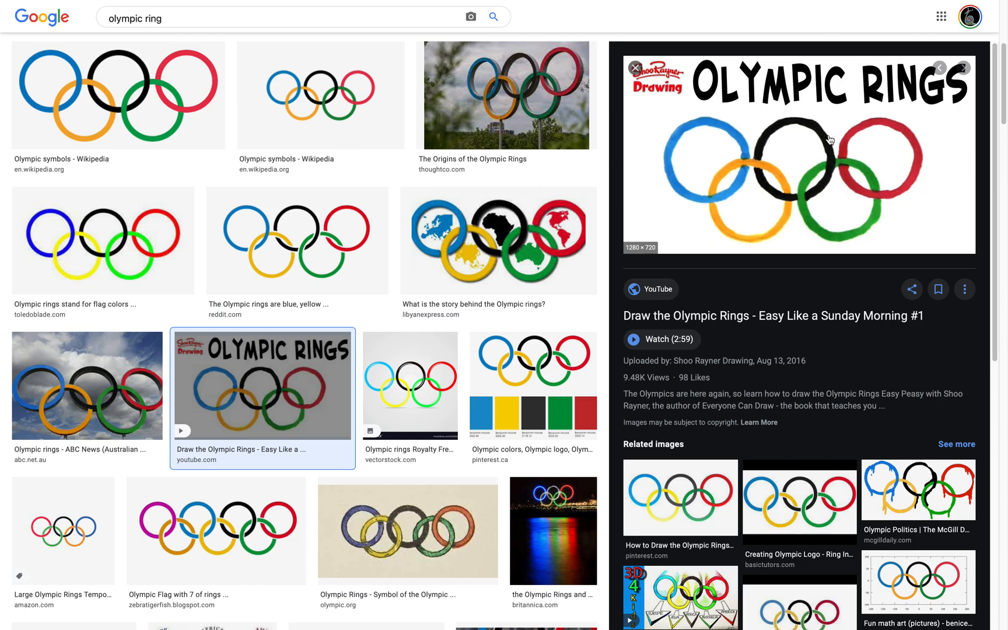
scroll(441, 401, down, 8)
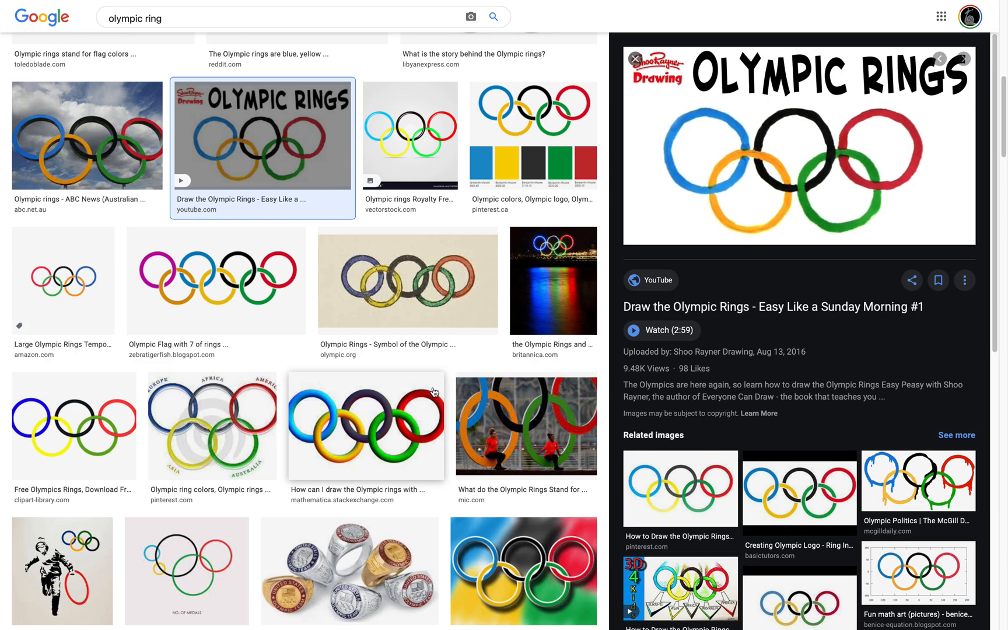
scroll(440, 394, down, 8)
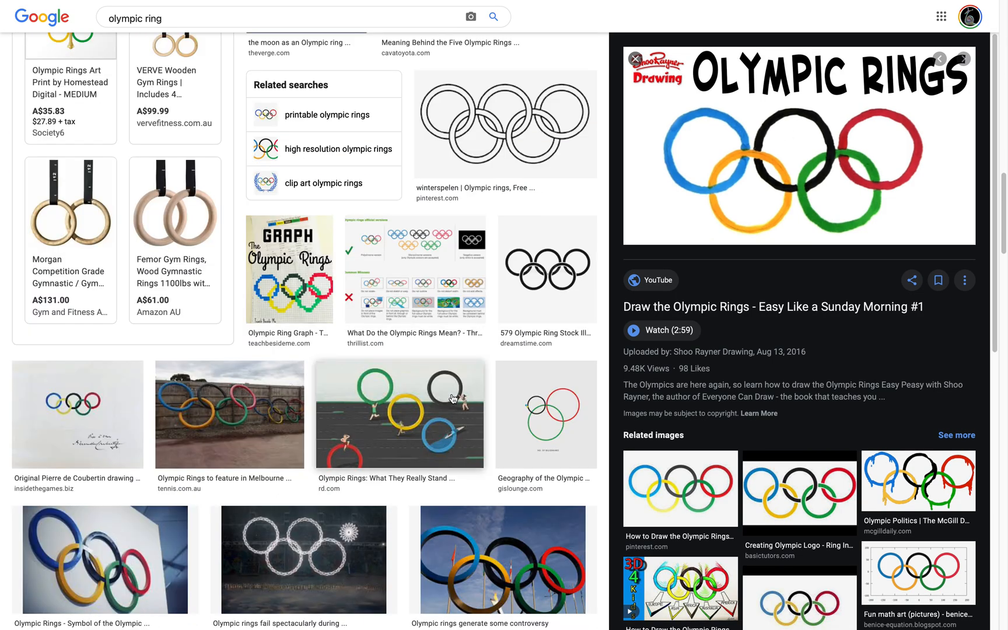
Preview the Melbourne Park and ABC News photos of the Olympic rings, and look through more image results
click(162, 436)
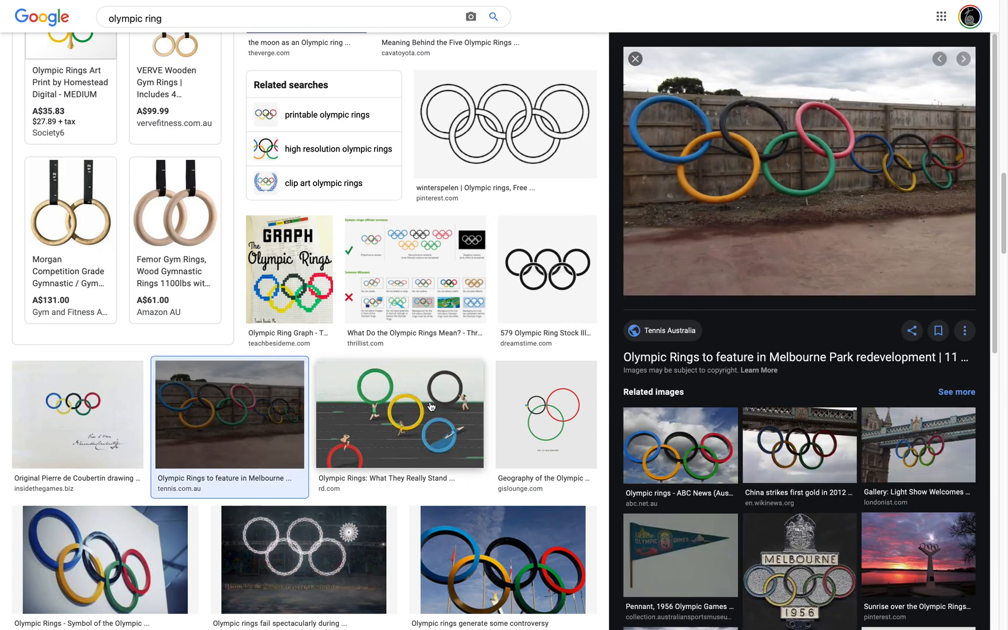
click(674, 448)
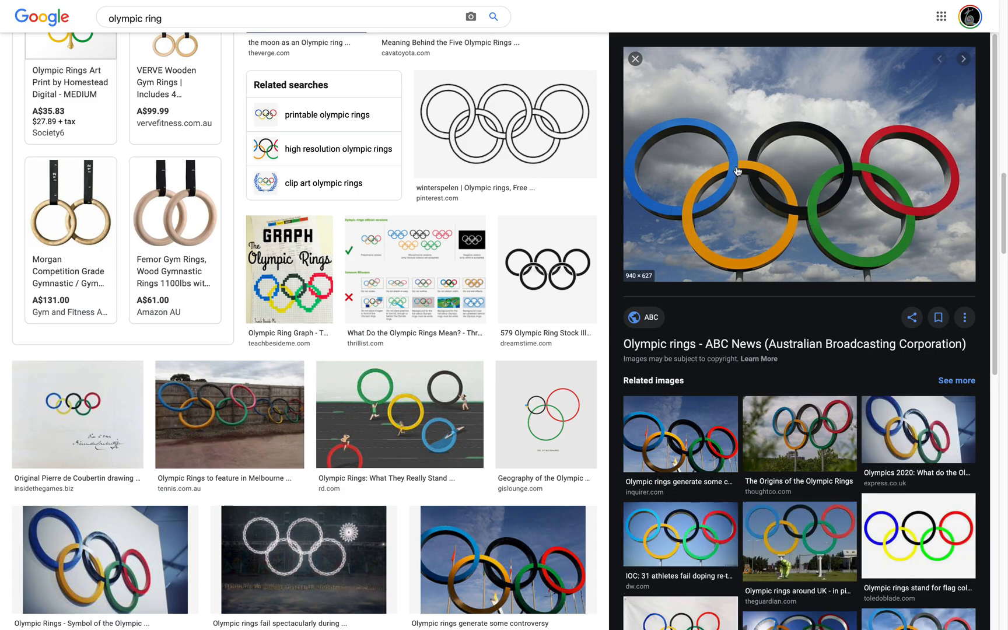
scroll(458, 444, down, 4)
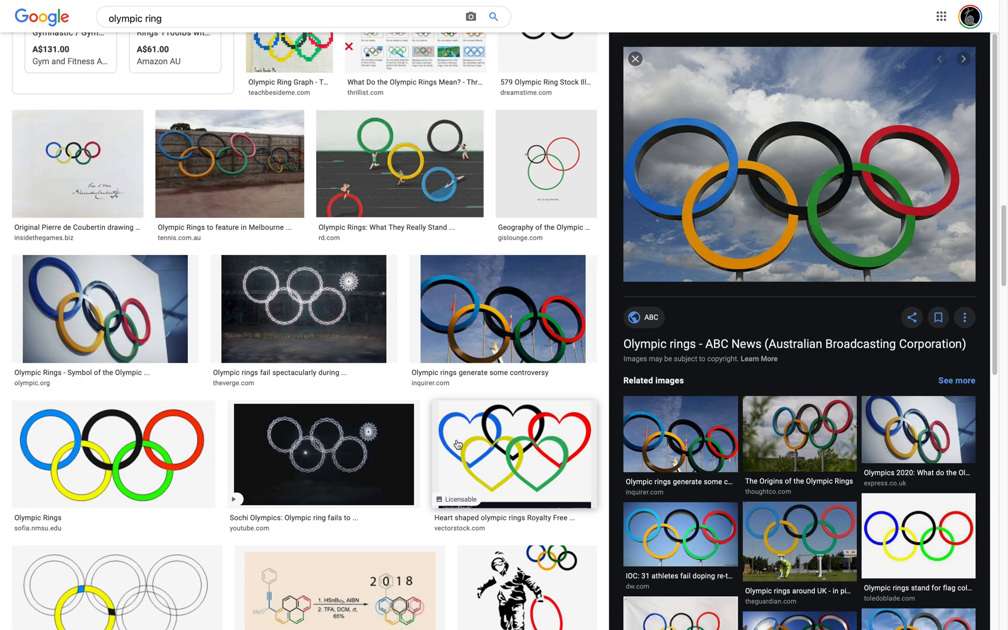
scroll(458, 442, down, 4)
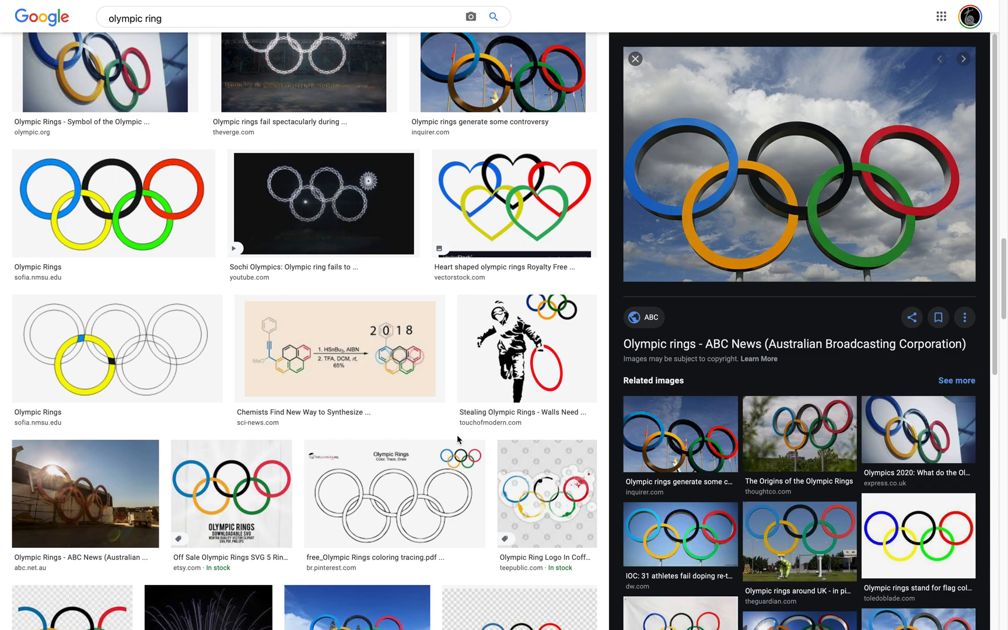
scroll(458, 440, up, 10)
Open the GitHub issue "LIVENODING 1224 / SV Procedural Olympic Logo" in the blendersushi repository and examine its preview and node tree images
mouse_move(872, 6)
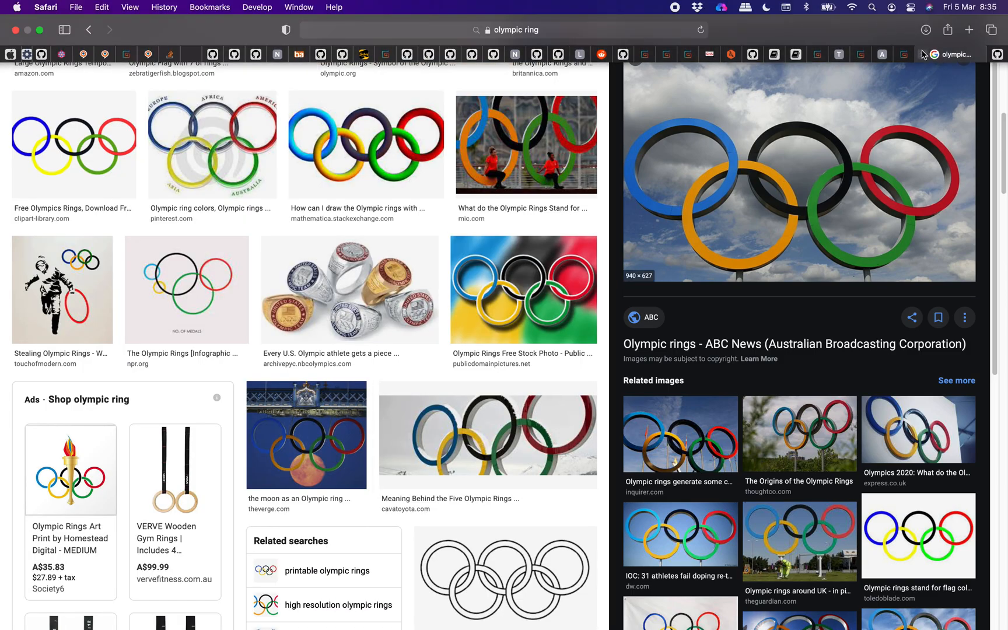
click(1003, 55)
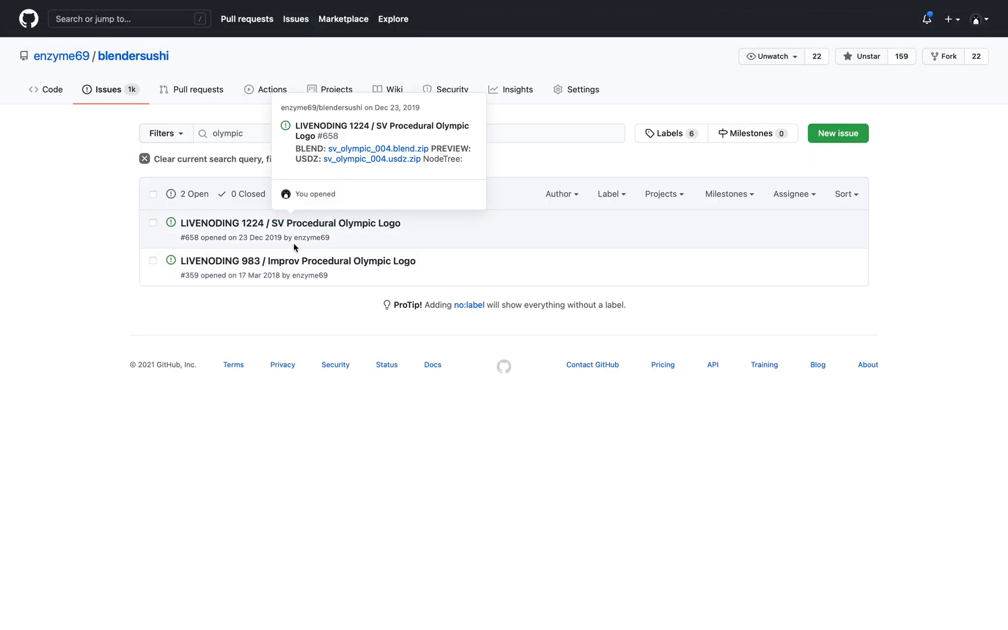
mouse_move(328, 267)
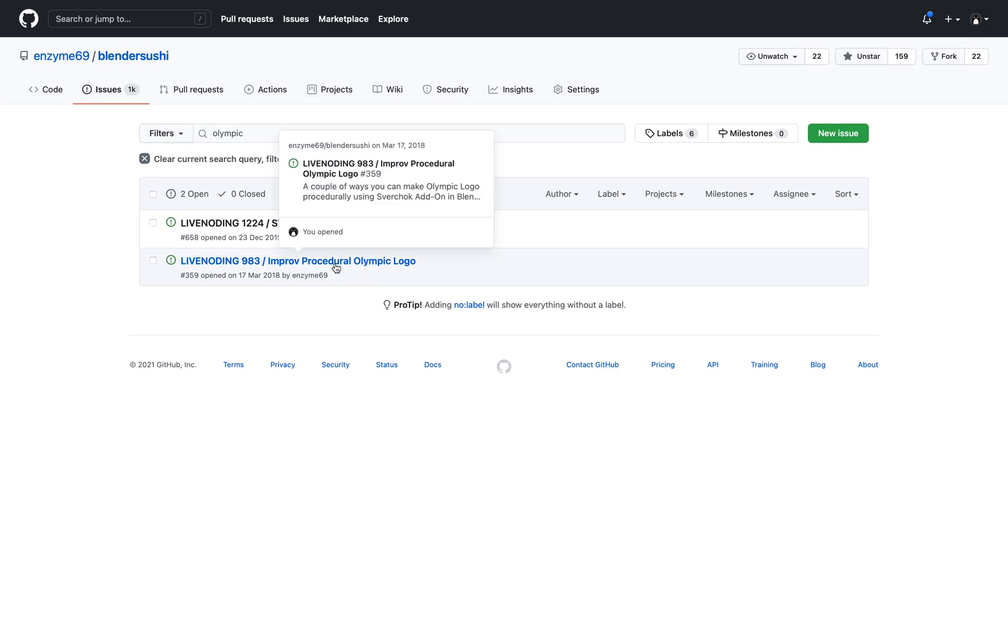
click(283, 230)
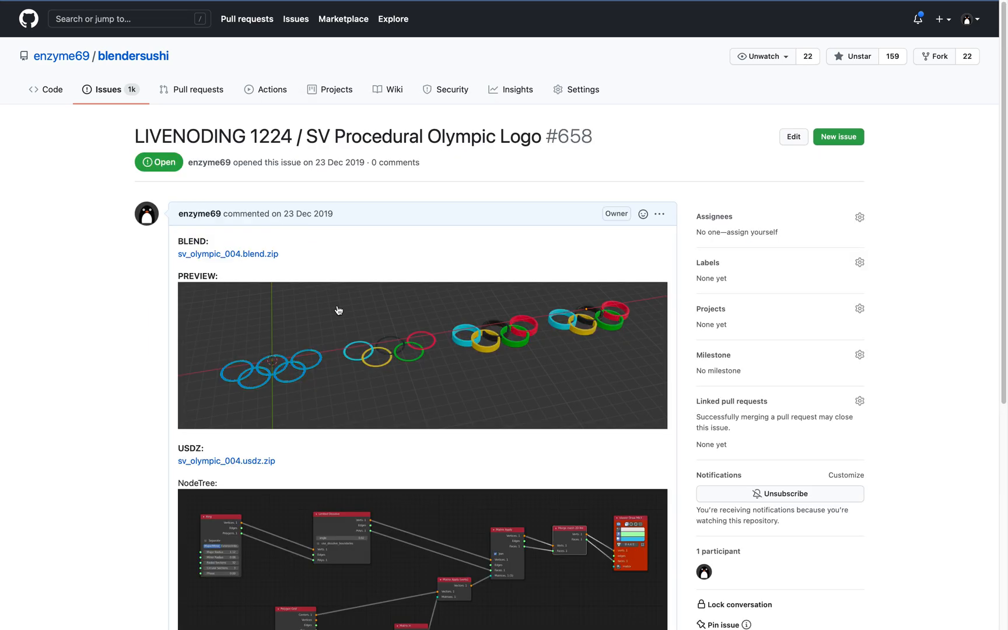
scroll(244, 284, down, 3)
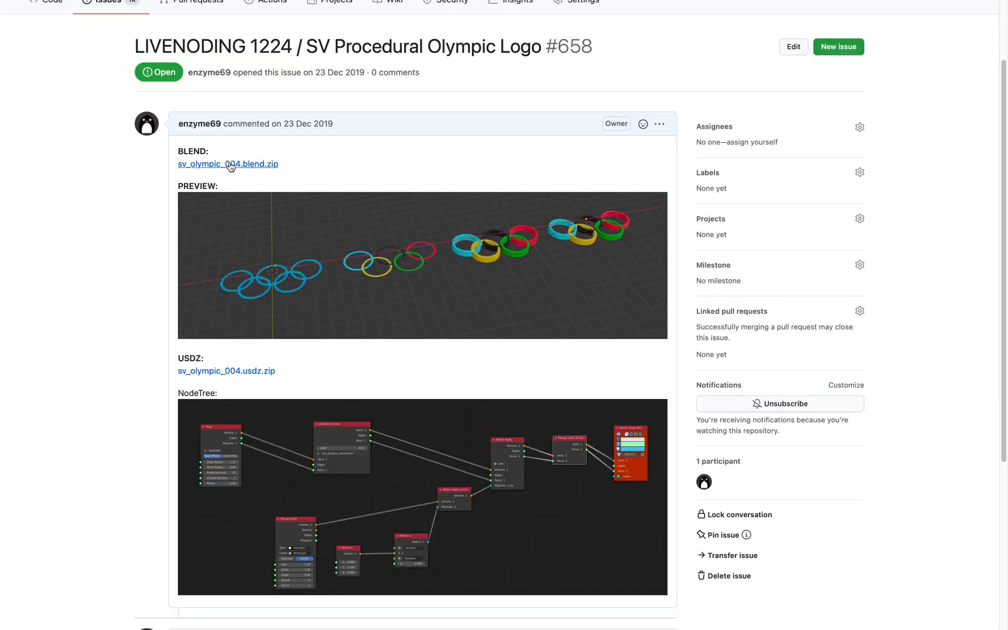
scroll(292, 210, down, 3)
scroll(346, 255, down, 1)
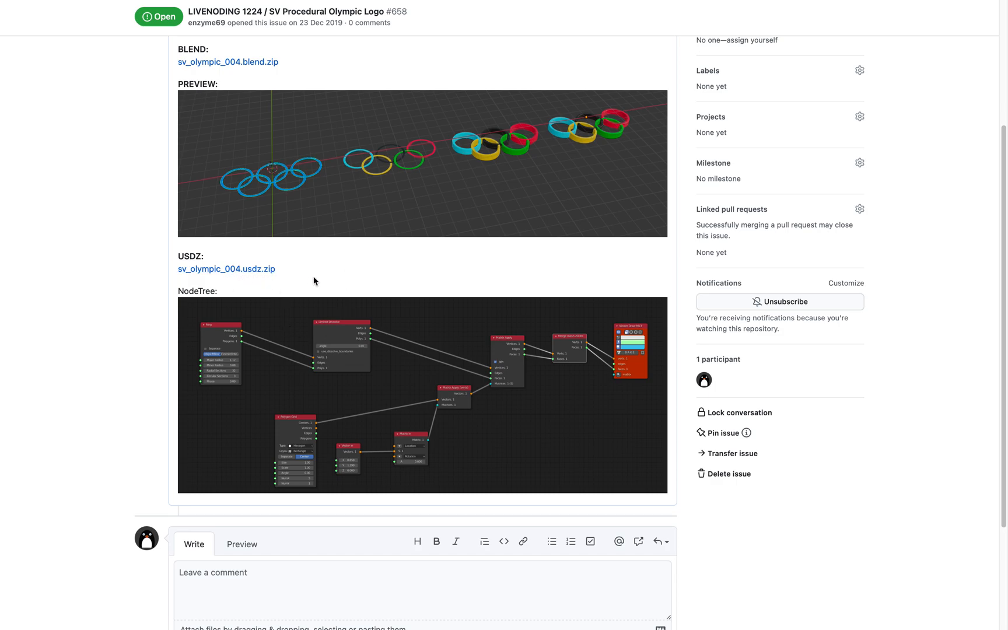
scroll(389, 259, up, 5)
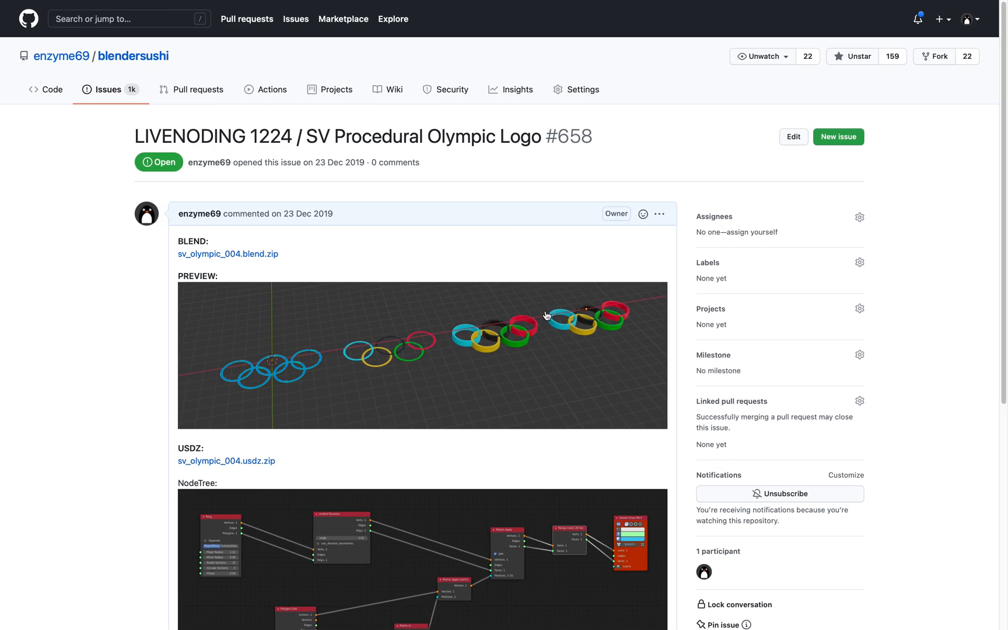
View the issue's rings preview image at full size, and return to the issue page with its NodeTree image in view
click(503, 343)
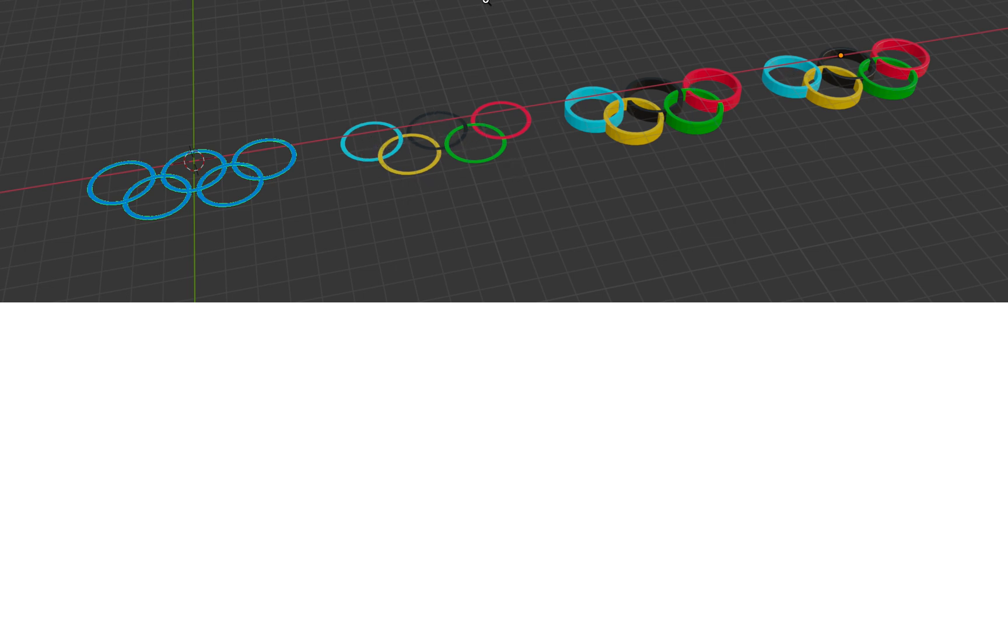
mouse_move(486, 1)
click(91, 32)
scroll(596, 435, down, 10)
scroll(599, 478, up, 3)
scroll(602, 452, up, 3)
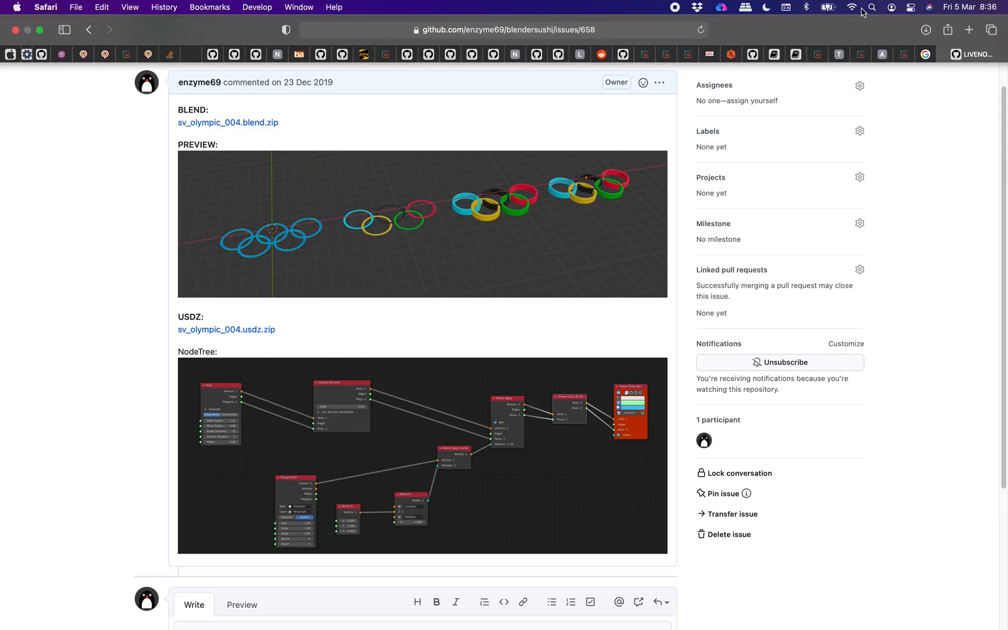
Switch back to Blender and enlarge the node editor by lowering its border, framing the complete geometry node tree and all five rings
key(ctrl+Left)
scroll(366, 315, up, 1)
scroll(366, 321, down, 2)
middle_drag(362, 324, 373, 284)
scroll(373, 284, down, 1)
drag(209, 144, 213, 231)
scroll(223, 139, down, 3)
scroll(272, 124, down, 1)
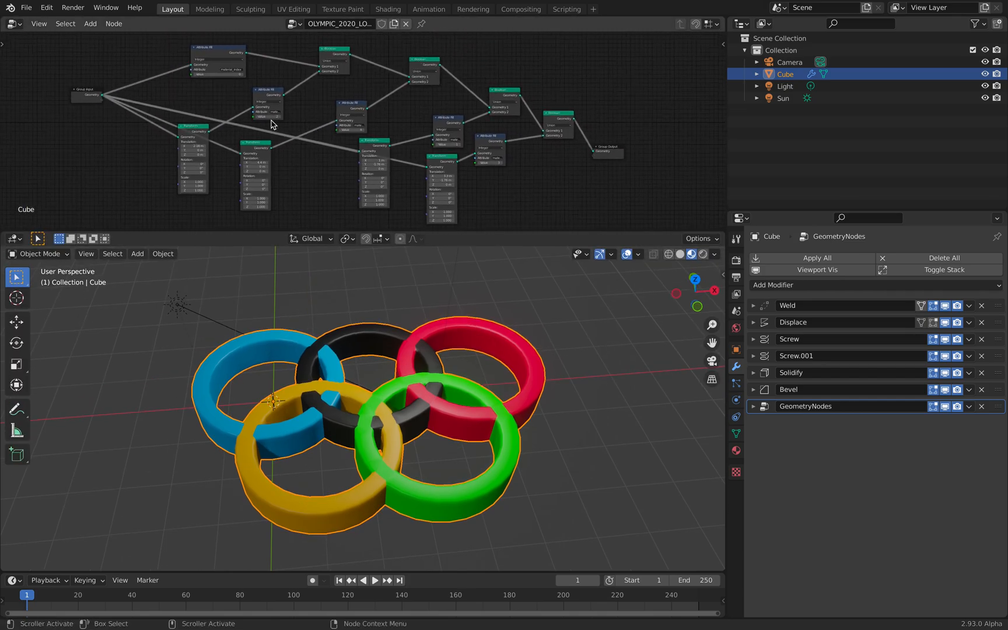
Change the geometry node editor to Sverchok Nodes and create a new node tree
click(16, 26)
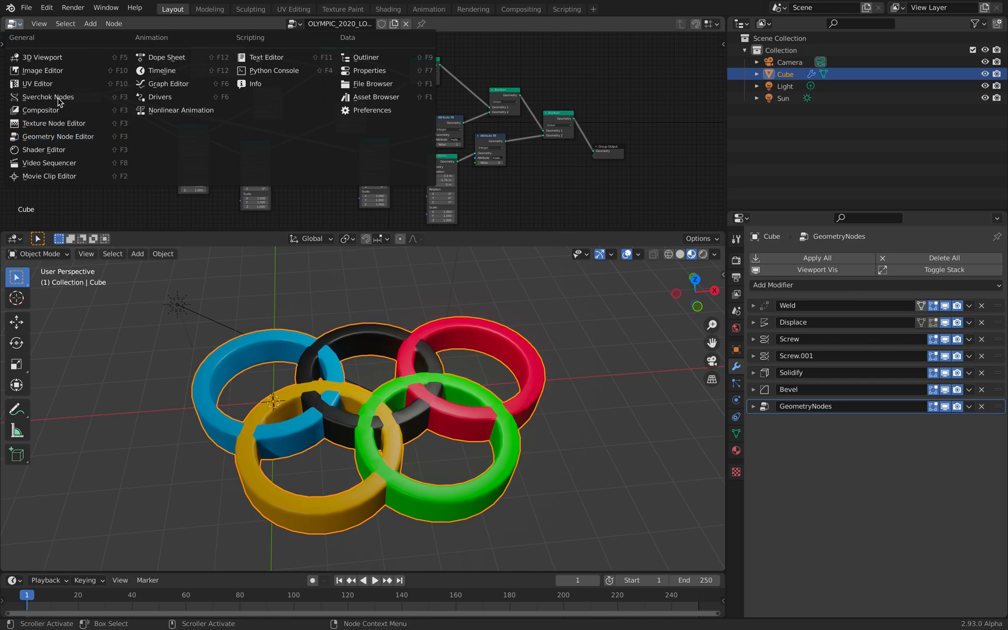
click(85, 99)
click(363, 24)
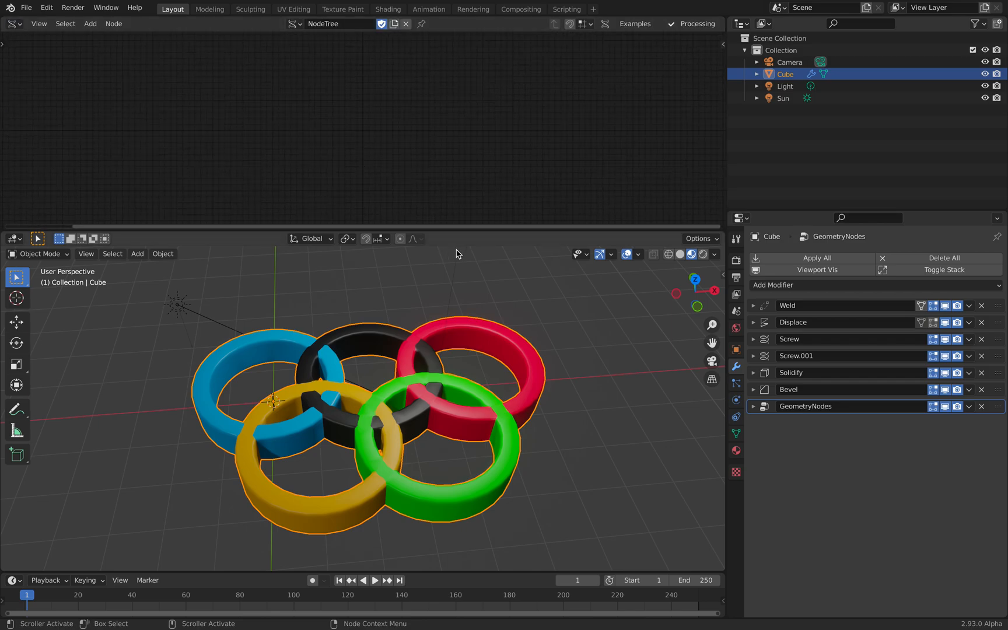
Search for and add a Ring node in the empty Sverchok node tree
key(alt+space)
text(ring)
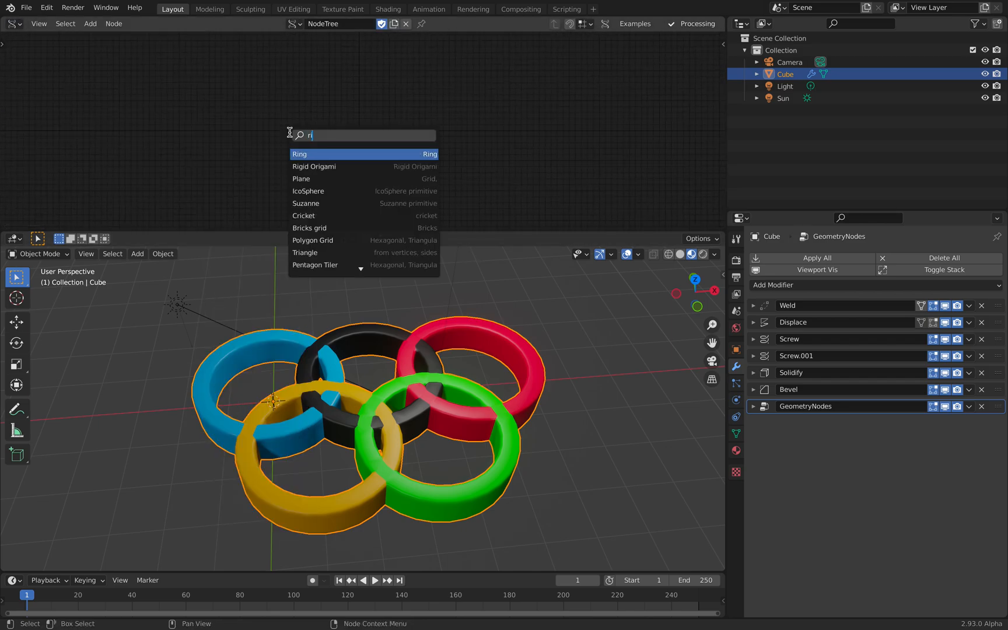
key(Return)
click(258, 104)
scroll(290, 133, up, 5)
Add a Mesh viewer node beside the Ring node and connect the ring's vertices, edges and polygons to it
key(shift+a)
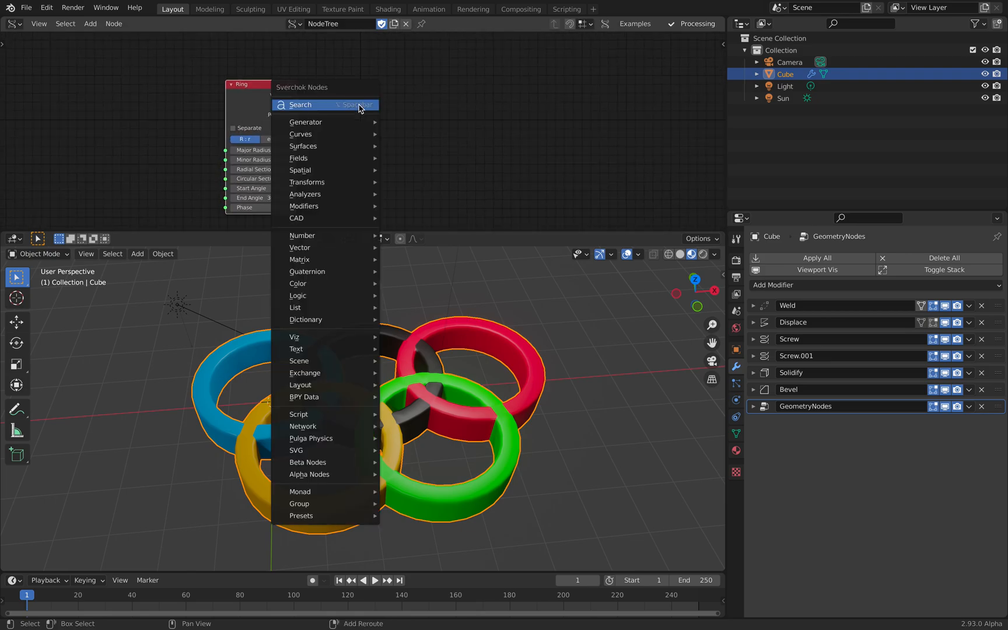
click(359, 106)
text(mesh vi)
key(Return)
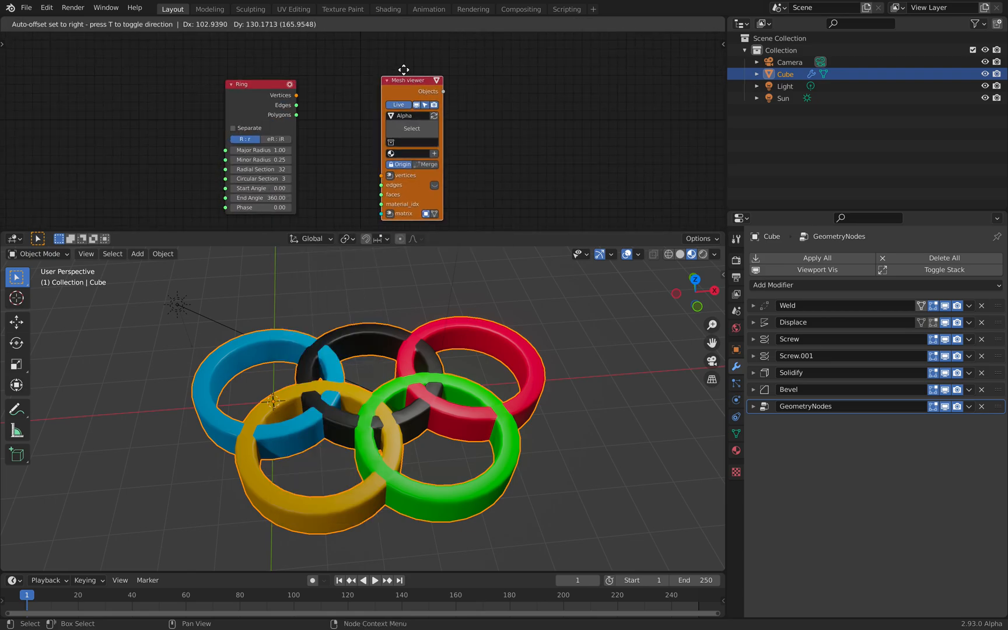
click(450, 88)
key(shift+f)
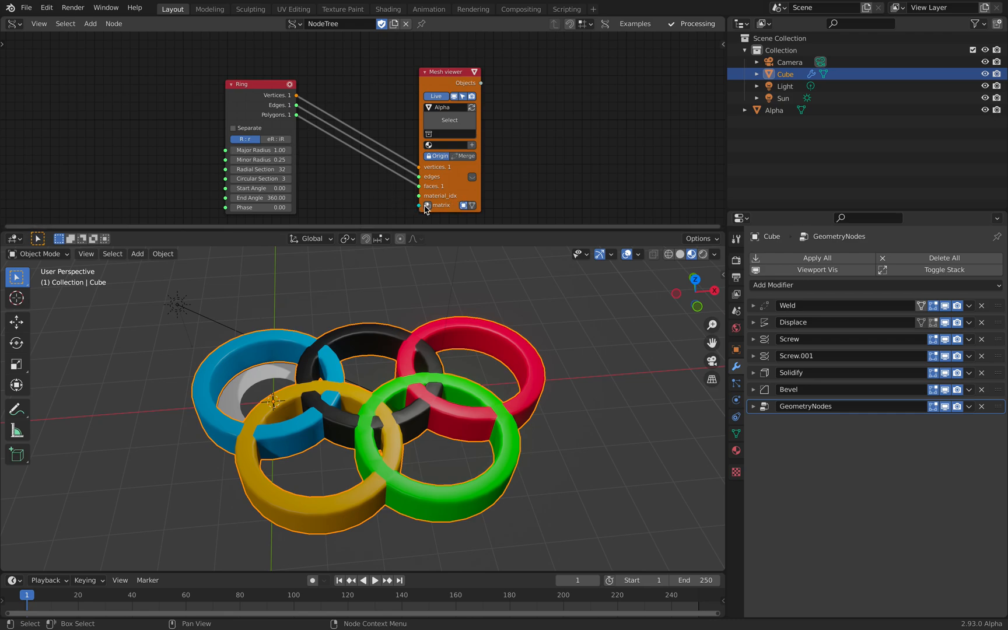
Hide the Cube object and select the generated Alpha ring mesh, bringing it into close view
click(985, 76)
middle_drag(539, 333, 391, 385)
click(386, 373)
scroll(383, 374, up, 2)
scroll(382, 375, up, 1)
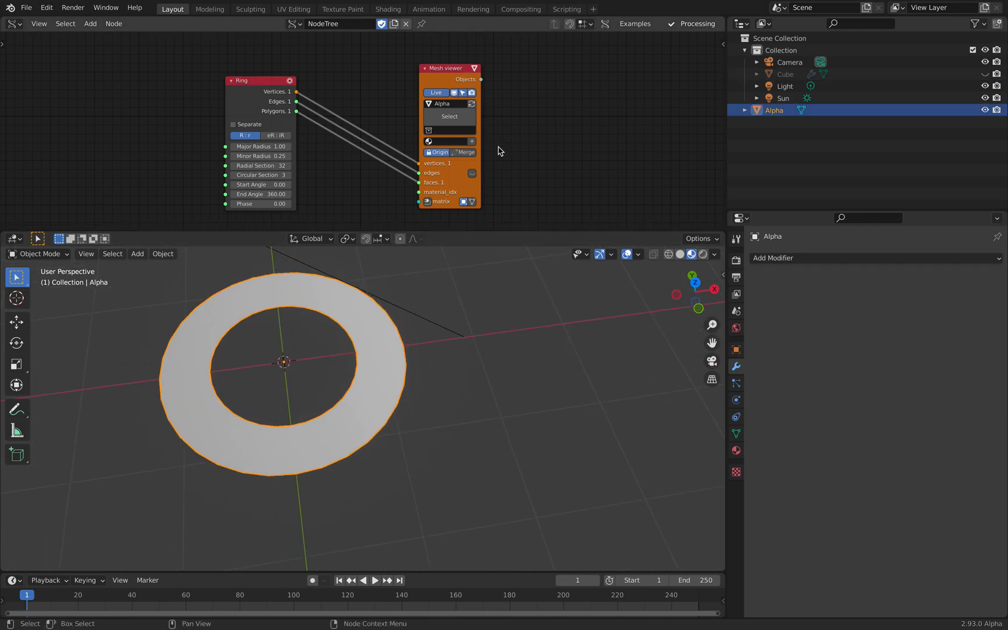
Turn on the Mesh viewer's edge display for the Alpha ring, and move the Mesh viewer node further right
click(472, 173)
scroll(360, 348, up, 5)
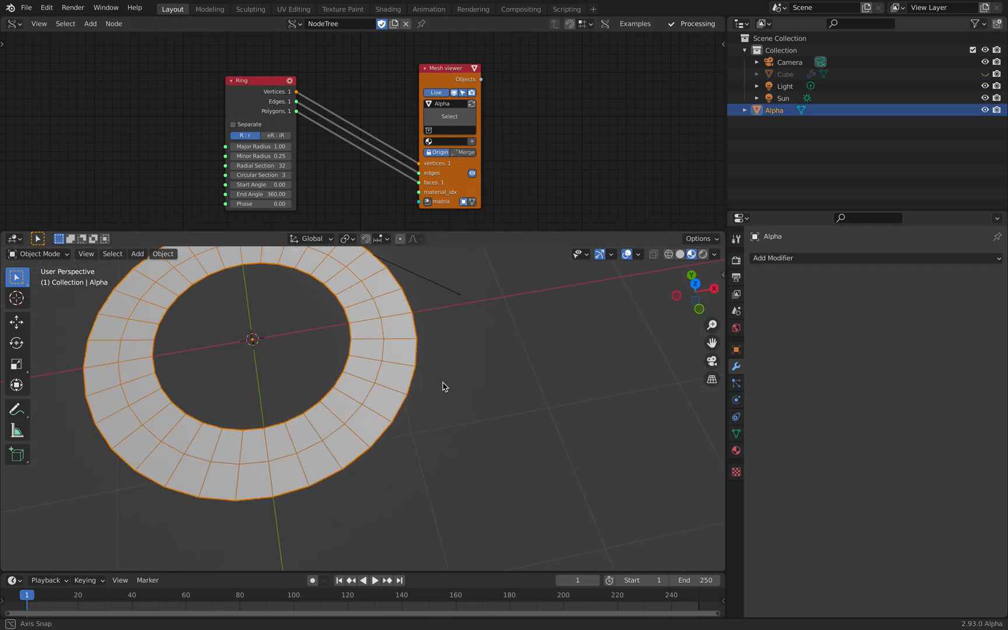
key(g)
click(611, 129)
middle_drag(443, 286, 466, 327)
Switch to the Olympic logo issue in the browser and enlarge its node tree image to examine which node follows Ring
key(ctrl+Right)
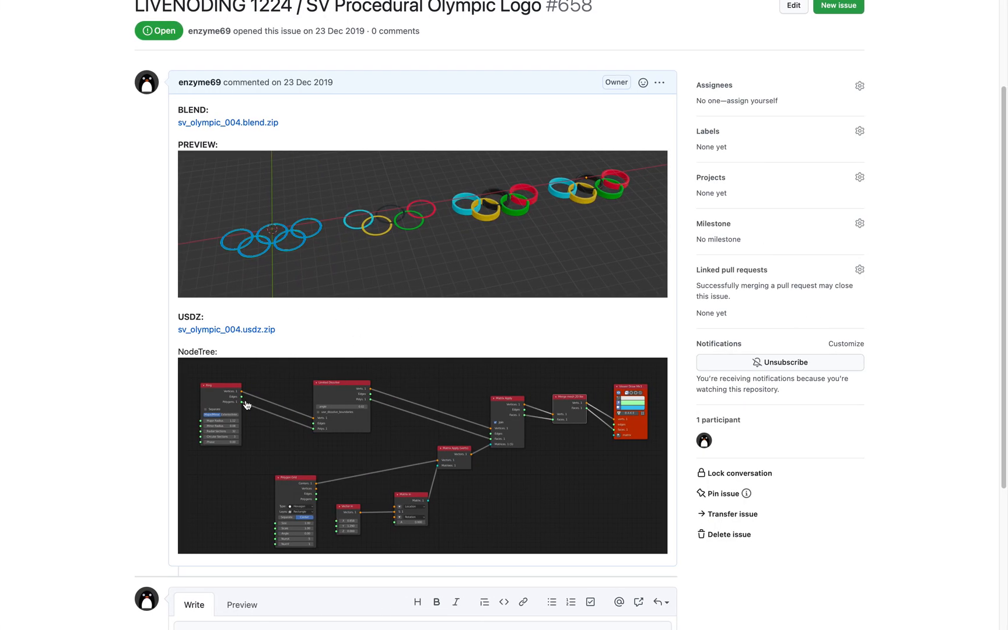
click(282, 413)
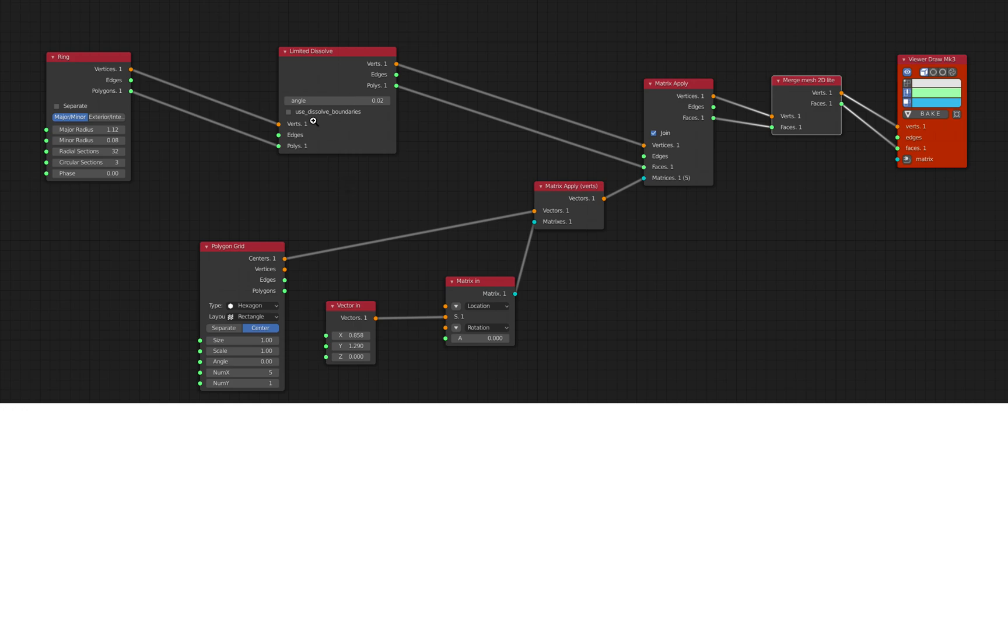
key(ctrl+Left)
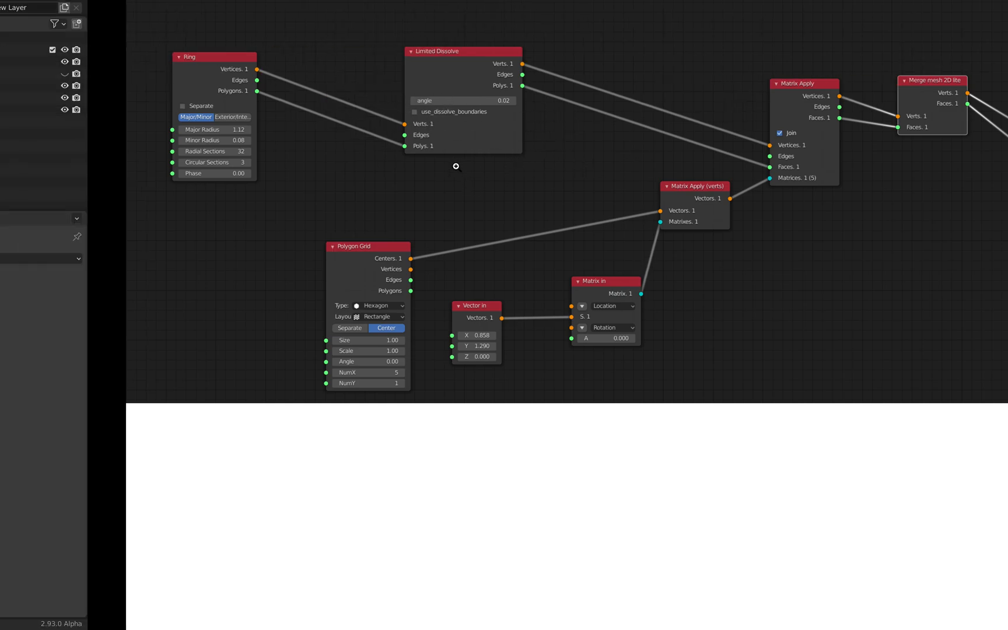
Move the Ring node away from the Mesh viewer and add the Limited Dissolve node variant that has bmesh outputs
middle_drag(285, 396, 291, 401)
drag(285, 93, 178, 98)
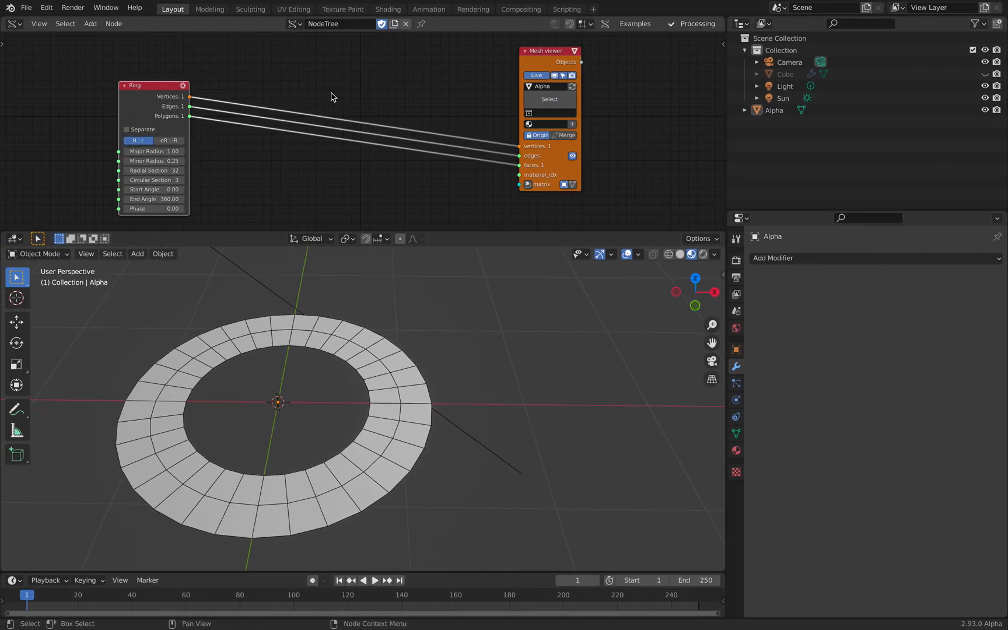
key(alt+space)
text(mi)
key(BackSpace)
key(BackSpace)
text(limit)
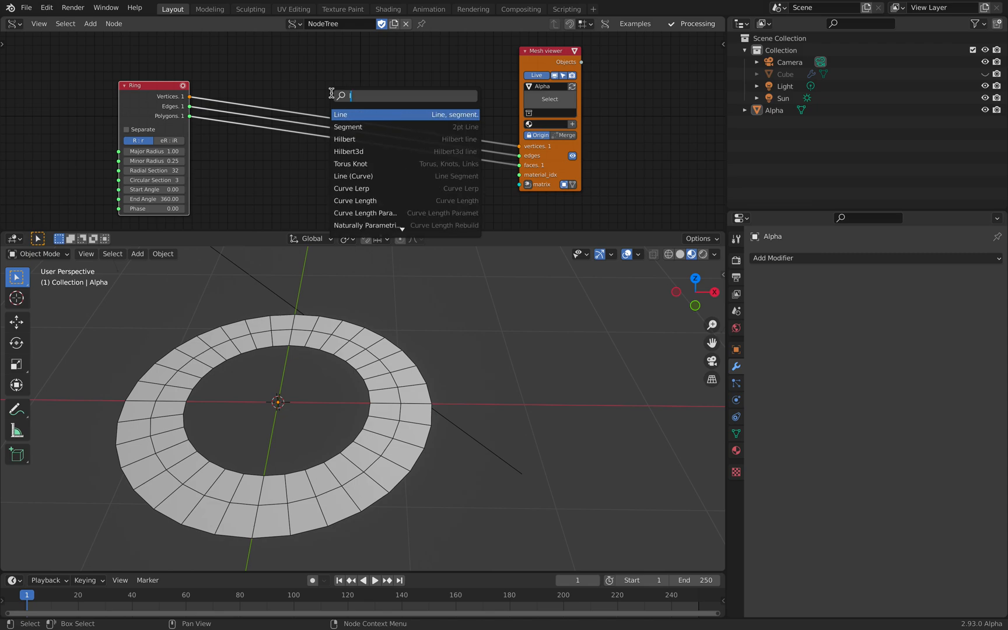
key(Down)
key(Return)
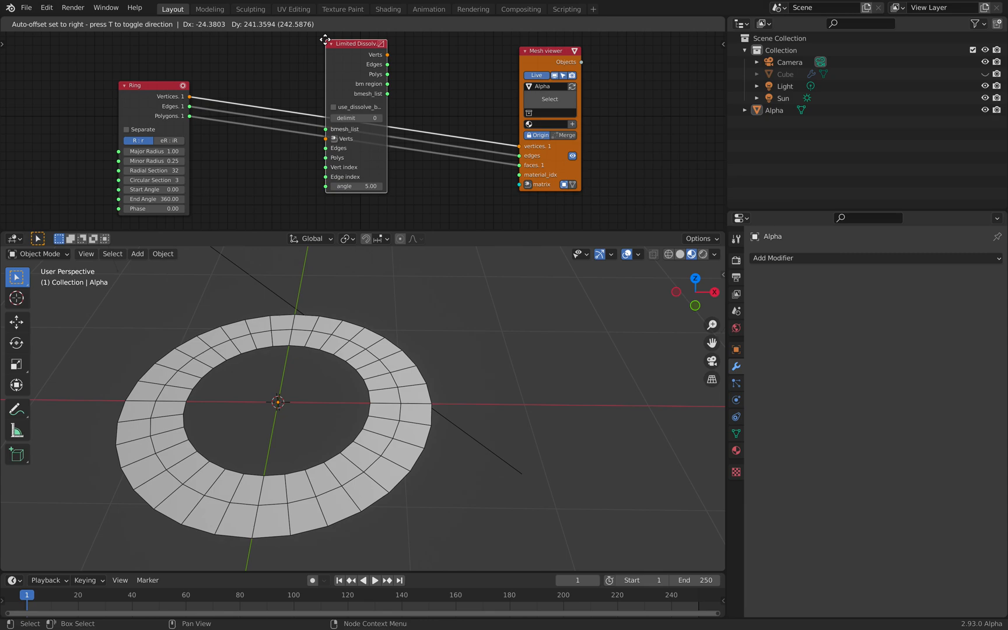
click(312, 228)
Add the simpler Limited Dissolve node, with only vertex, edge and polygon sockets, between the Ring and Mesh viewer nodes
middle_drag(327, 53, 330, 109)
key(alt+space)
text(lkmi)
key(Return)
click(336, 61)
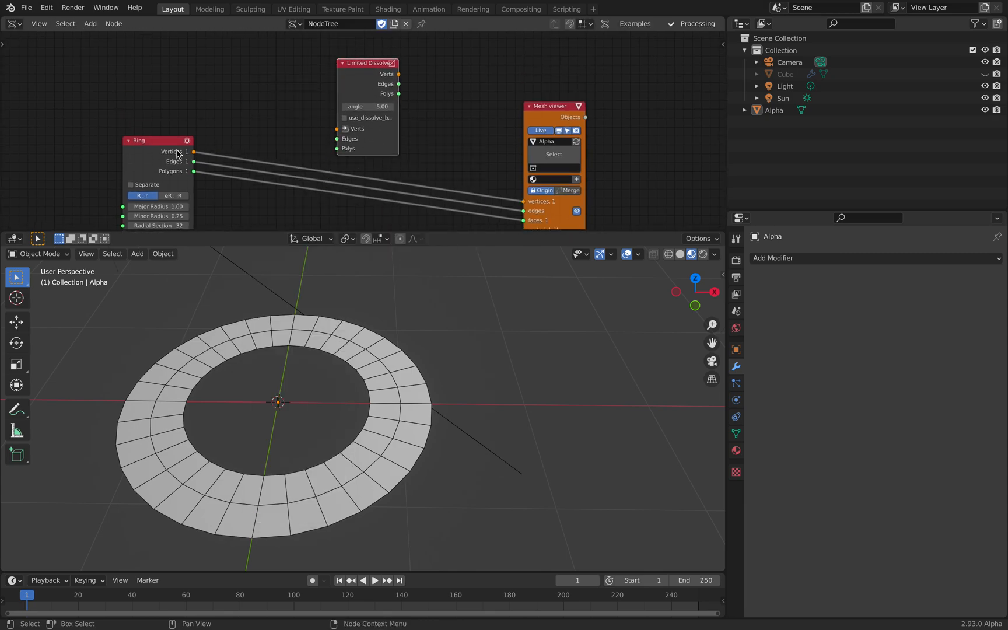
Route the Ring's vertices, edges and polygons through the simpler Limited Dissolve node into the Mesh viewer, and tidy the nodes
click(177, 151)
shift+click(364, 79)
key(f)
click(366, 73)
shift+click(539, 109)
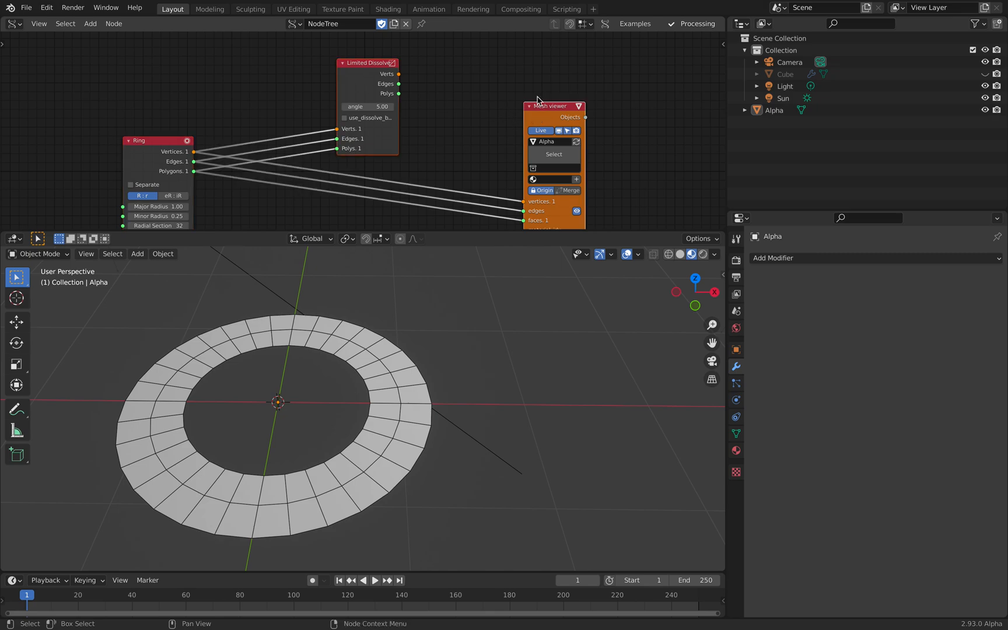
key(f)
drag(549, 115, 523, 74)
drag(382, 66, 388, 100)
scroll(373, 358, up, 2)
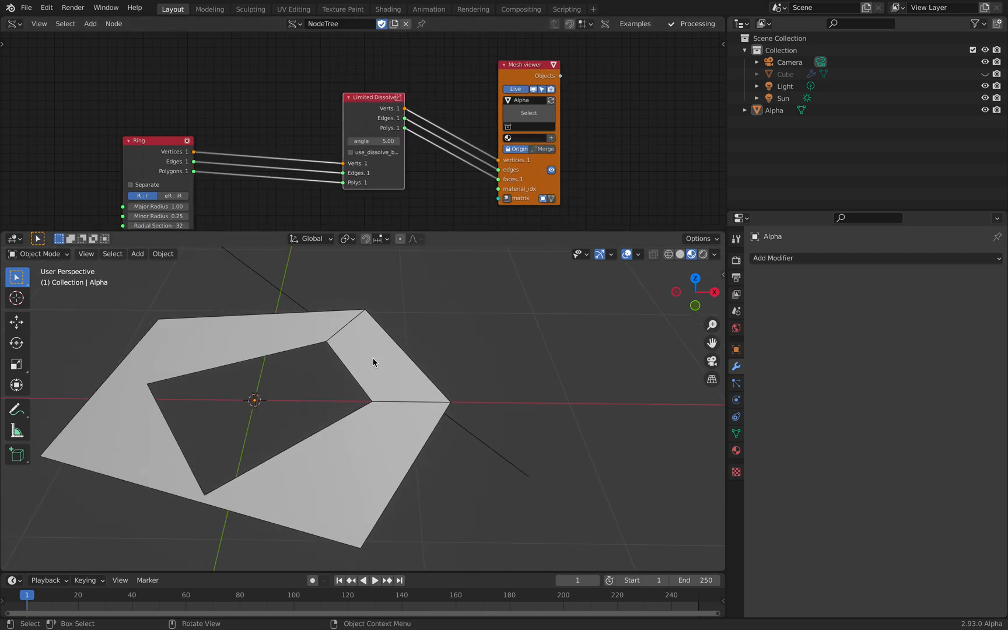
Set the connected Limited Dissolve node's angle to 0.18
shift+middle_drag(374, 361, 432, 360)
click(378, 153)
click(384, 152)
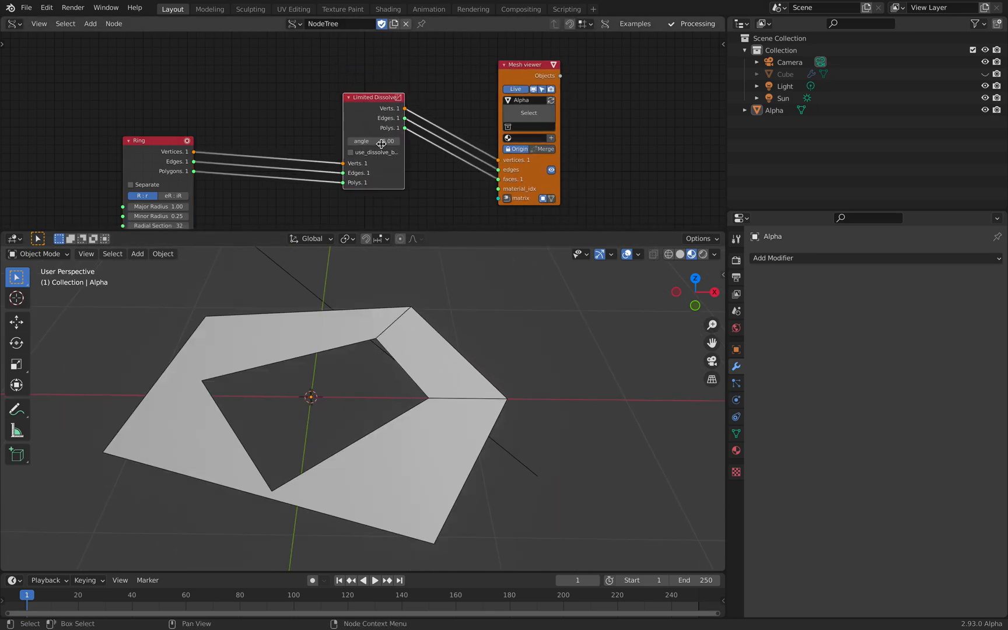
mouse_move(382, 141)
mouse_down()
mouse_move(333, 141)
mouse_move(394, 141)
mouse_move(364, 142)
mouse_move(385, 141)
mouse_up()
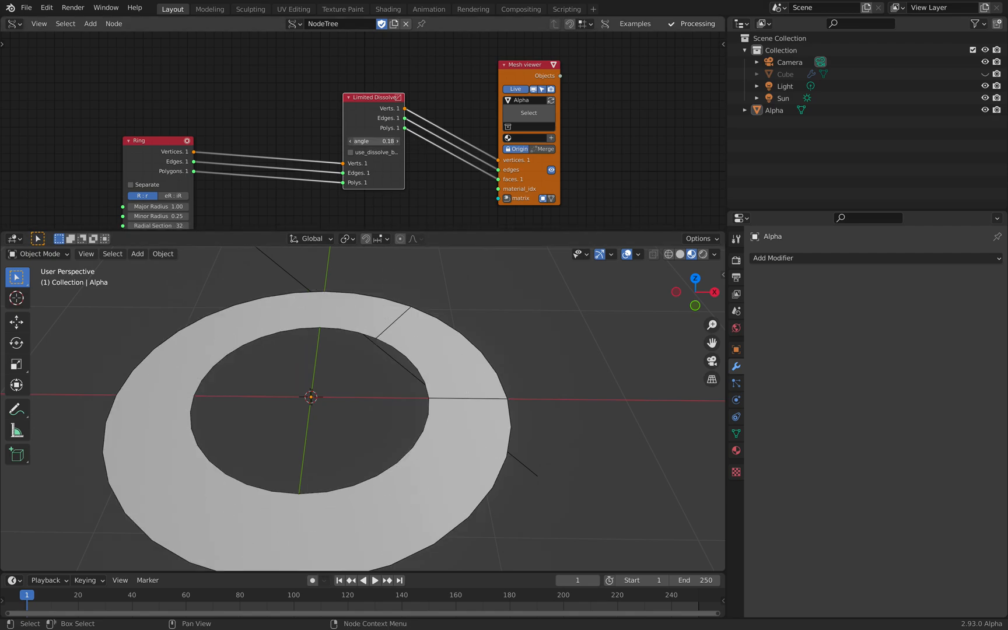
Select the Alpha ring, check its faces from the top, and set the Limited Dissolve angle to 0.12
scroll(412, 412, down, 1)
middle_drag(447, 350, 442, 396)
scroll(452, 380, down, 1)
click(451, 380)
scroll(451, 378, down, 2)
click(696, 288)
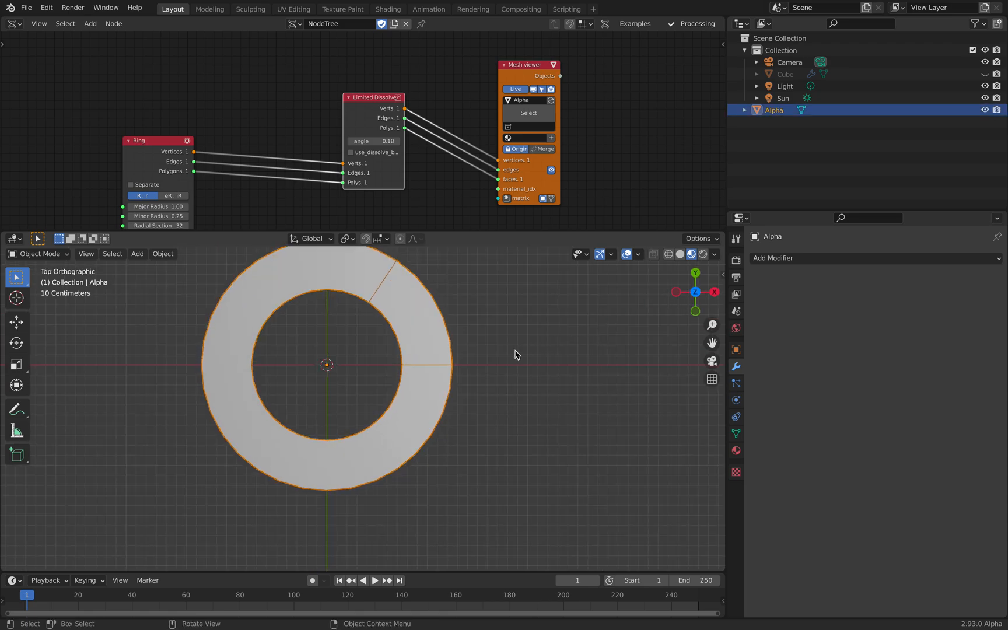
click(446, 318)
click(410, 303)
scroll(388, 177, up, 1)
click(383, 155)
click(383, 156)
mouse_move(382, 144)
mouse_down()
mouse_move(434, 144)
mouse_move(383, 143)
mouse_up()
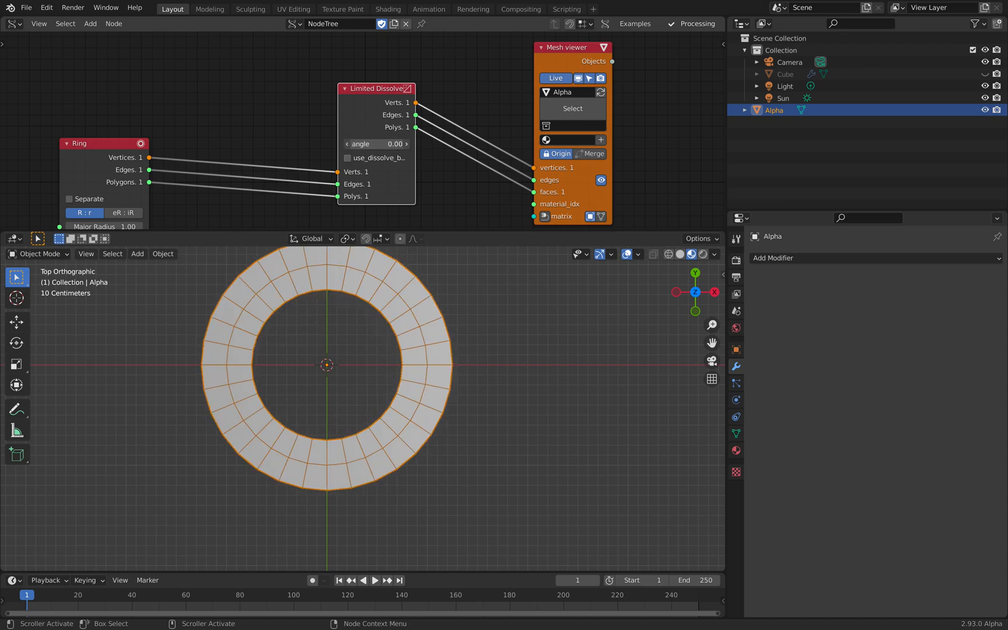
Connect the Ring node to the Limited Dissolve variant with bmesh outputs and place it under the other Limited Dissolve node
scroll(385, 195, down, 1)
middle_drag(385, 195, 407, 102)
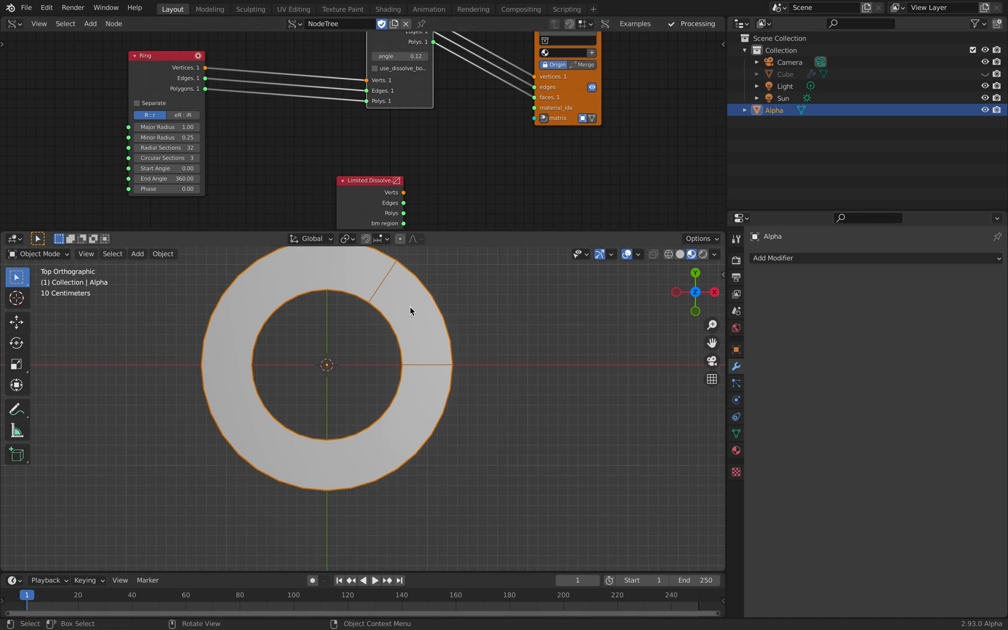
drag(161, 58, 189, 74)
shift+click(364, 185)
key(f)
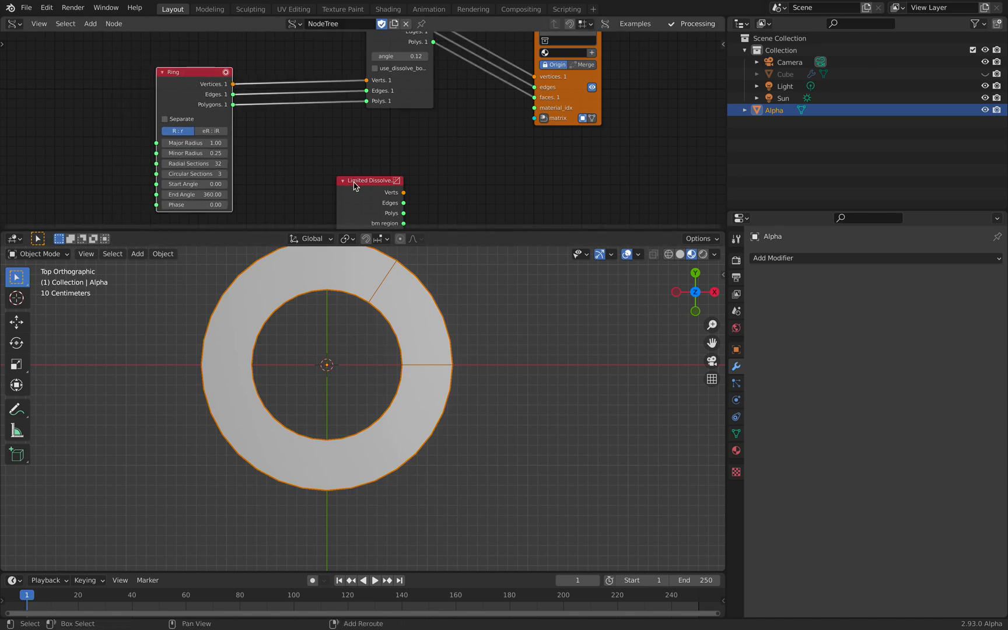
drag(370, 190, 385, 147)
middle_drag(374, 147, 341, 173)
click(357, 168)
drag(357, 167, 371, 158)
middle_drag(382, 157, 335, 187)
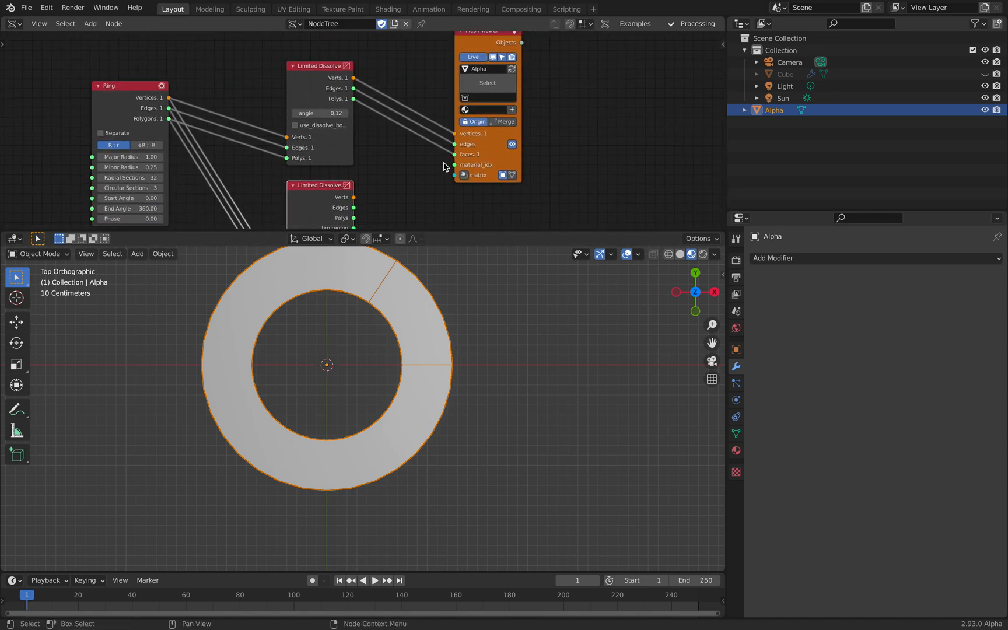
Feed the Mesh viewer from the bmesh Limited Dissolve variant instead of the simpler one
shift+click(475, 155)
key(f)
click(425, 74)
middle_drag(352, 142, 360, 100)
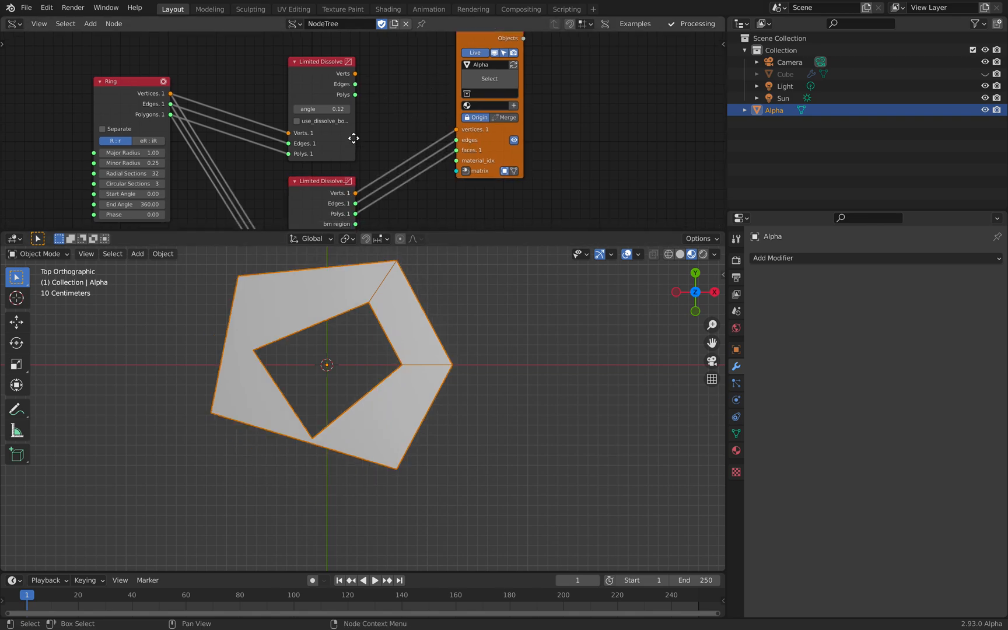
Delete the Ring node and both Limited Dissolve nodes, leaving only the Mesh viewer
click(324, 145)
scroll(324, 153, down, 3)
middle_drag(311, 177, 314, 216)
click(189, 113)
key(x)
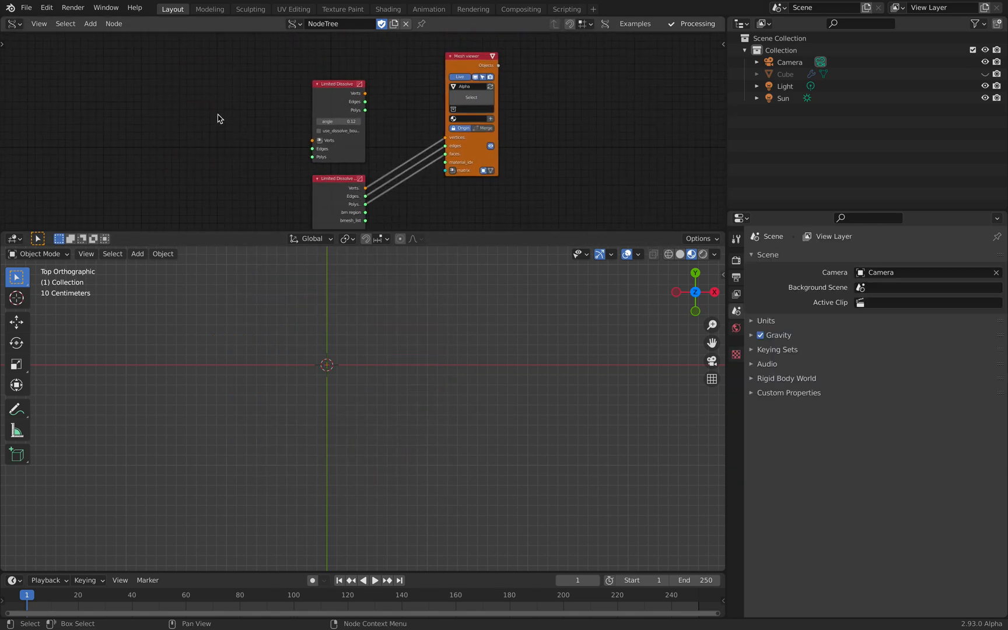
click(325, 104)
key(x)
key(shift+a)
click(300, 135)
text(c)
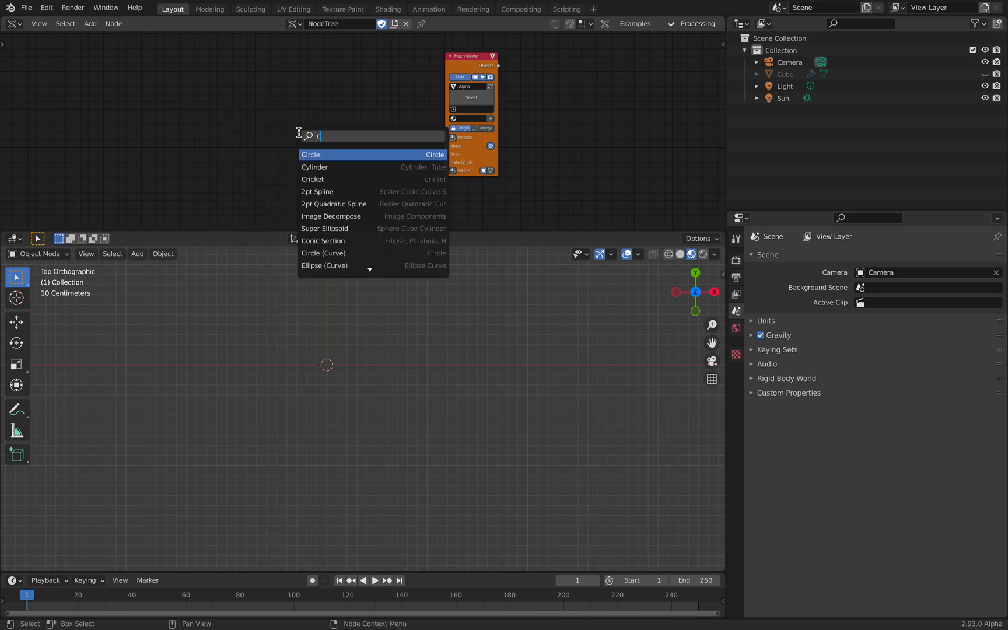
key(Return)
click(299, 133)
key(x)
Add a Cylinder node beside the Mesh viewer and connect its vertices, edges and polygons to it
key(shift+a)
click(299, 133)
text(cyl)
key(Return)
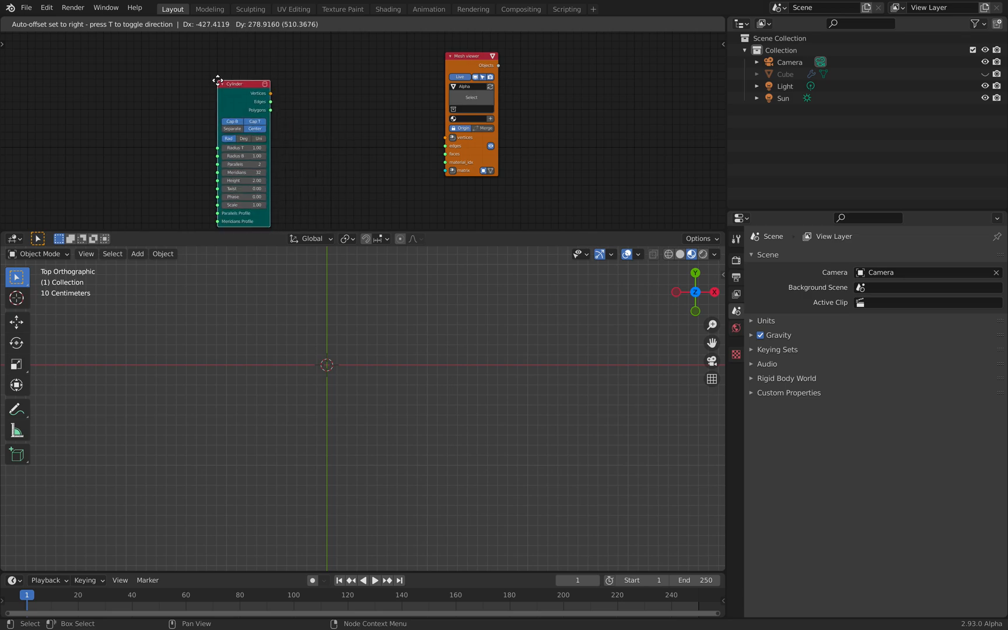
click(218, 80)
shift+click(474, 64)
key(f)
middle_drag(376, 389, 367, 344)
scroll(277, 164, up, 1)
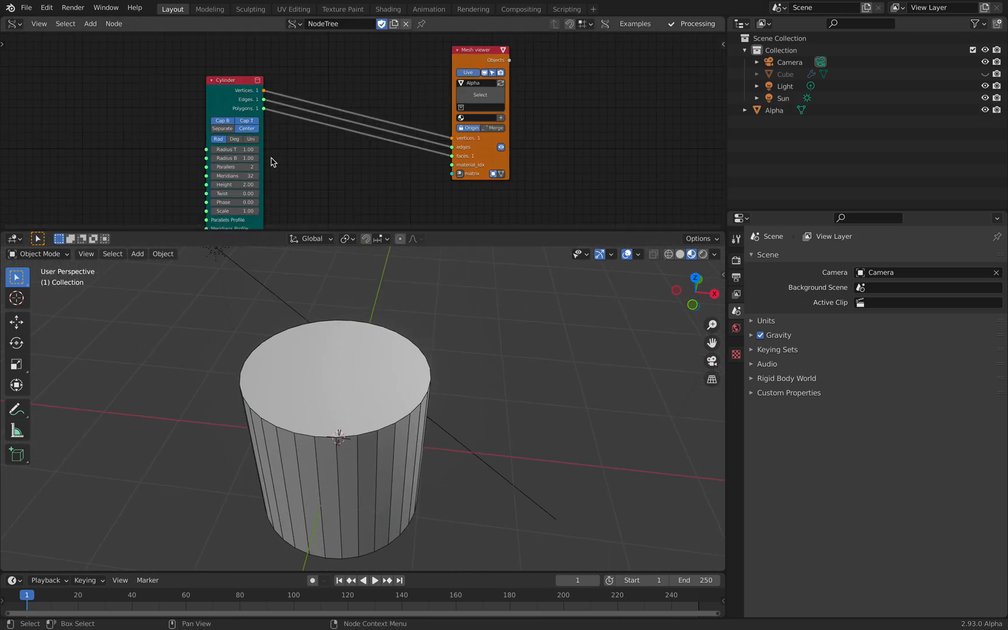
Set the Cylinder node's height to 0.43 and turn off both Cap B and Cap T
scroll(277, 164, up, 1)
drag(232, 180, 196, 180)
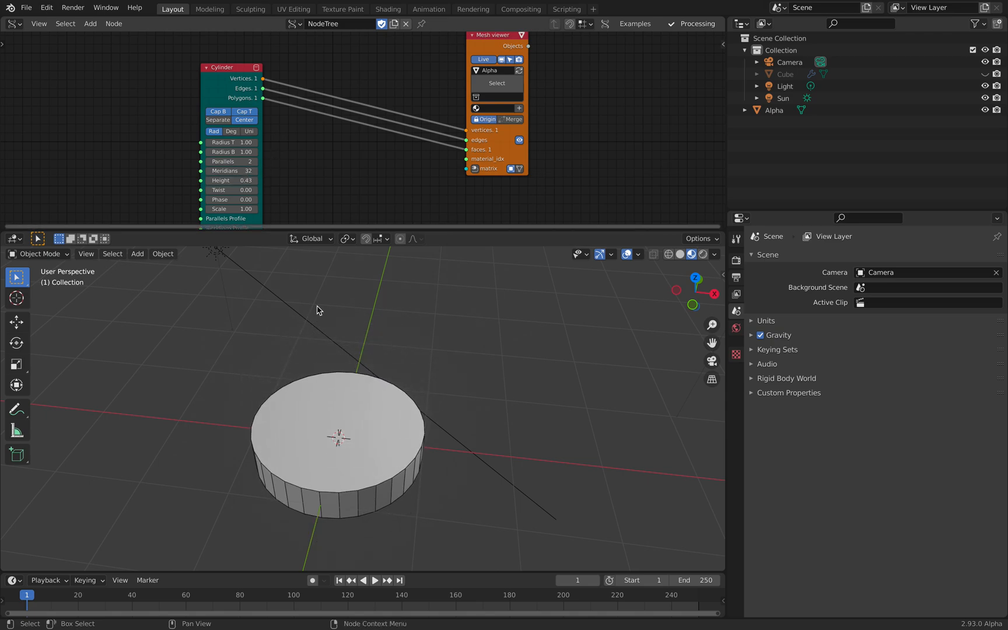
middle_drag(347, 186, 376, 182)
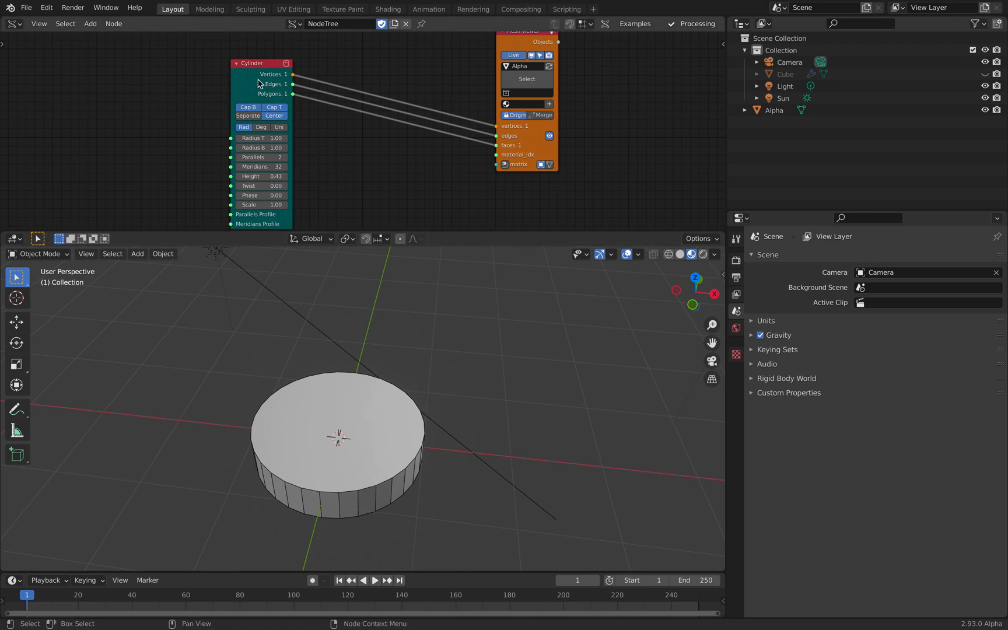
drag(261, 85, 304, 73)
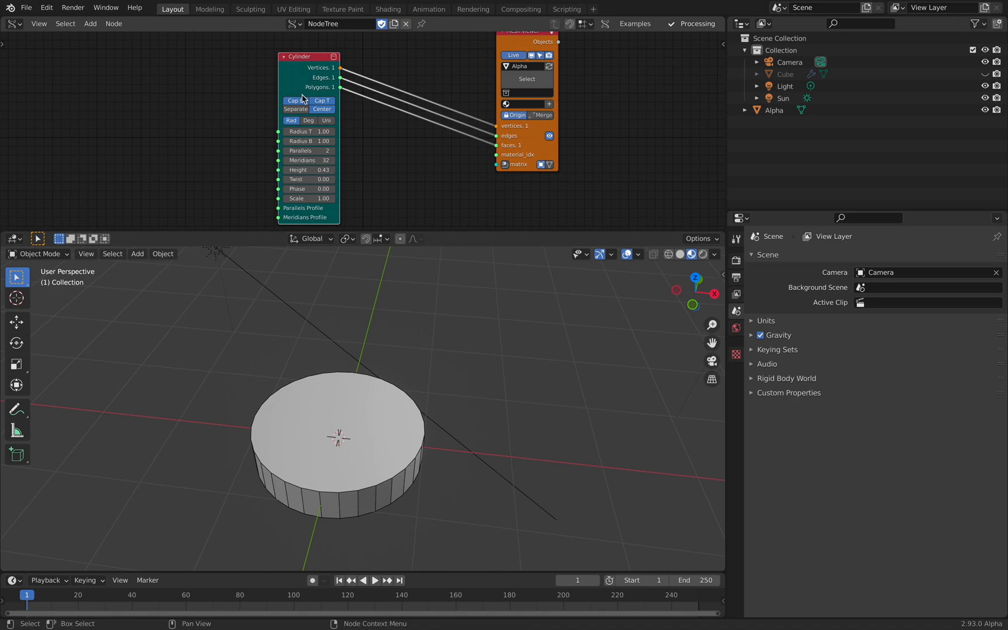
click(322, 100)
drag(310, 79, 290, 93)
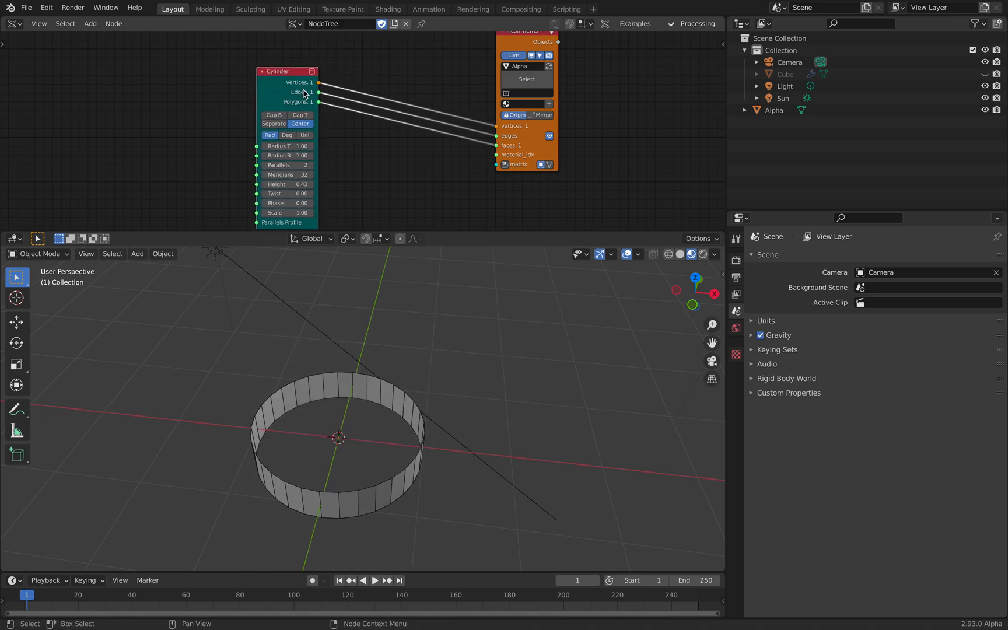
Insert a Solidify node between the Cylinder and Mesh viewer nodes and set its thickness to 0.30
middle_drag(359, 87, 355, 112)
key(alt+space)
text(solid)
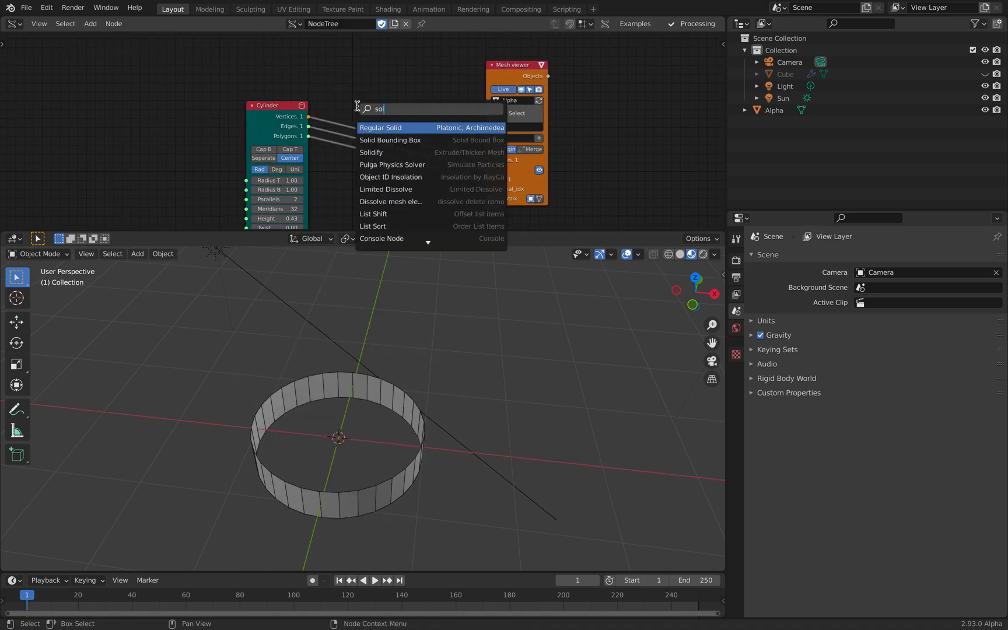
key(Down)
key(Down)
key(Return)
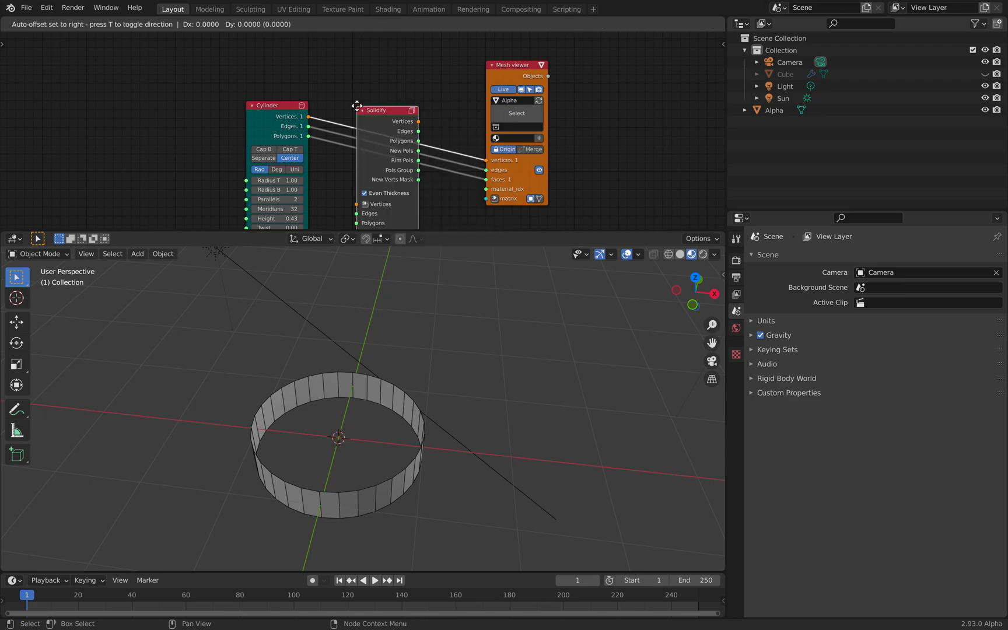
click(357, 196)
click(432, 56)
drag(392, 211, 397, 96)
middle_drag(423, 183, 425, 143)
drag(383, 167, 412, 166)
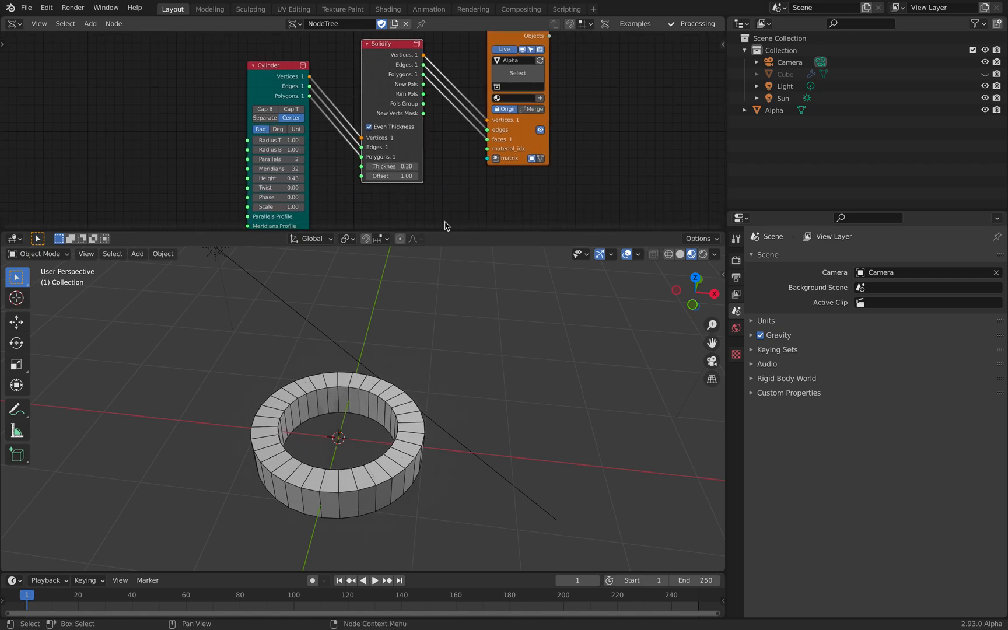
Add a hexagonal Polygon Grid node and connect its Centers output to the Mesh viewer's matrix input
drag(531, 129, 584, 118)
key(shift+a)
click(507, 160)
text(hexagon)
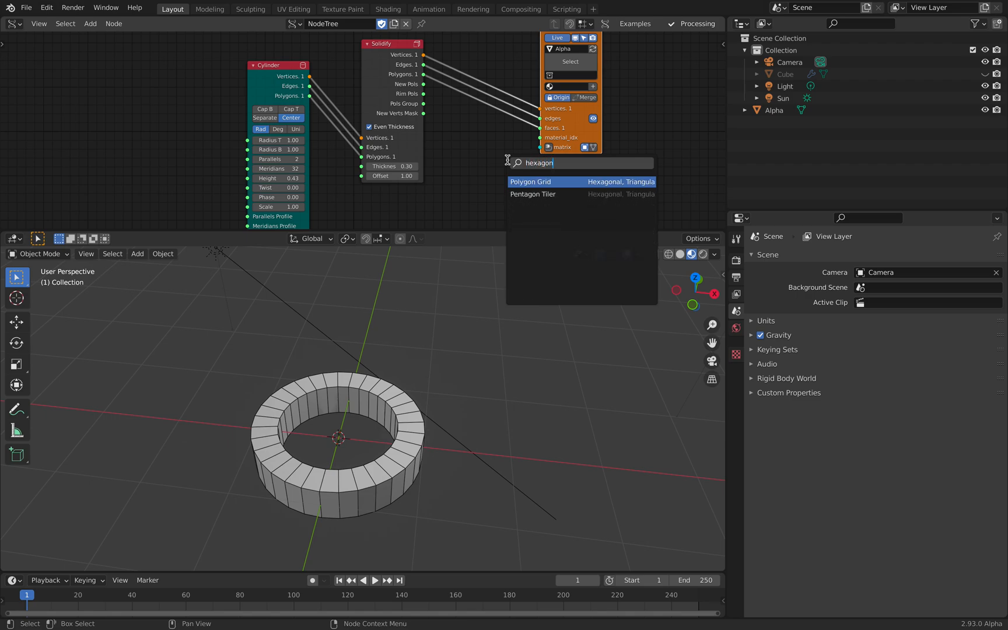
key(Return)
click(412, 167)
middle_drag(430, 138, 433, 108)
scroll(467, 126, up, 1)
drag(502, 152, 559, 116)
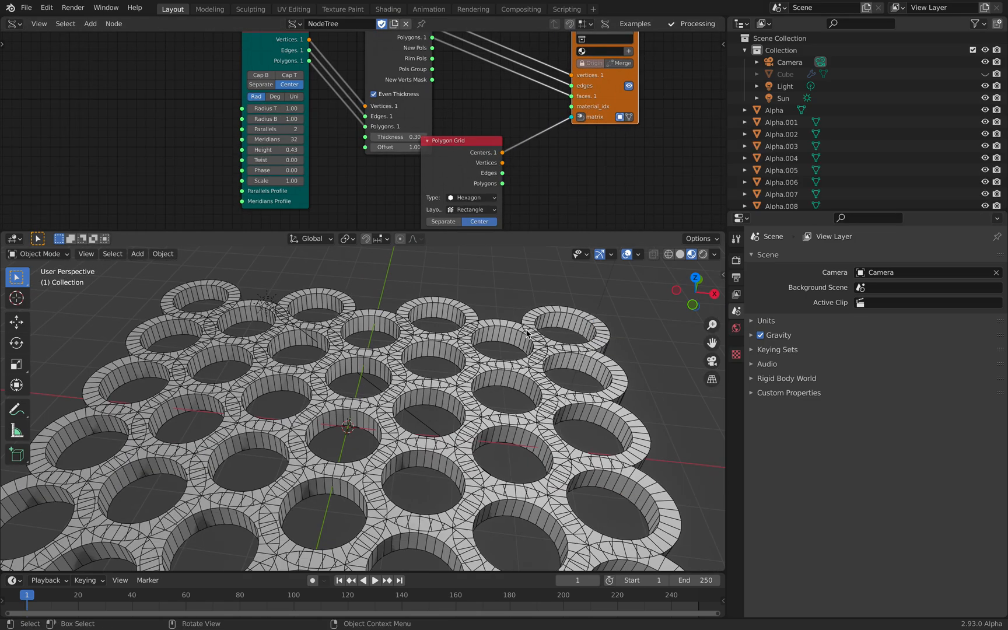
Set the Polygon Grid's size to 0.69 while checking the ring overlap from the top view
click(695, 282)
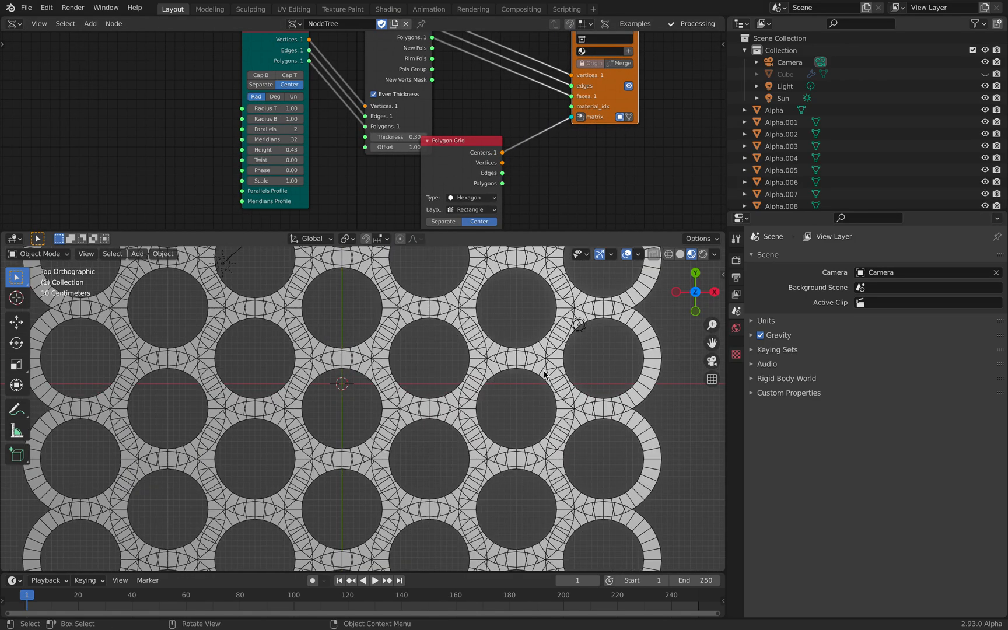
scroll(472, 193, up, 1)
middle_drag(473, 223, 448, 144)
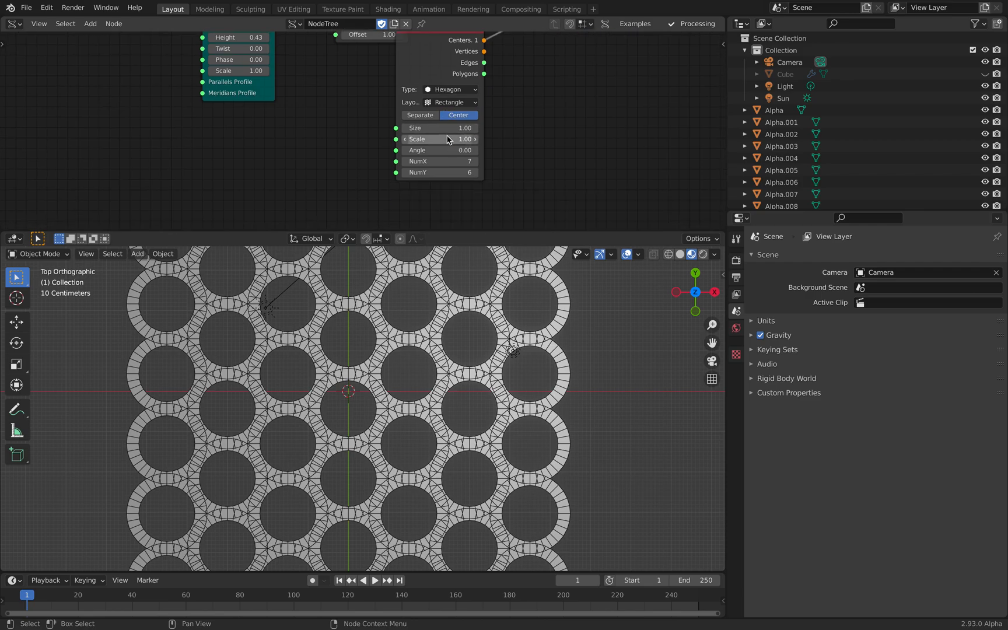
shift+drag(448, 128, 412, 128)
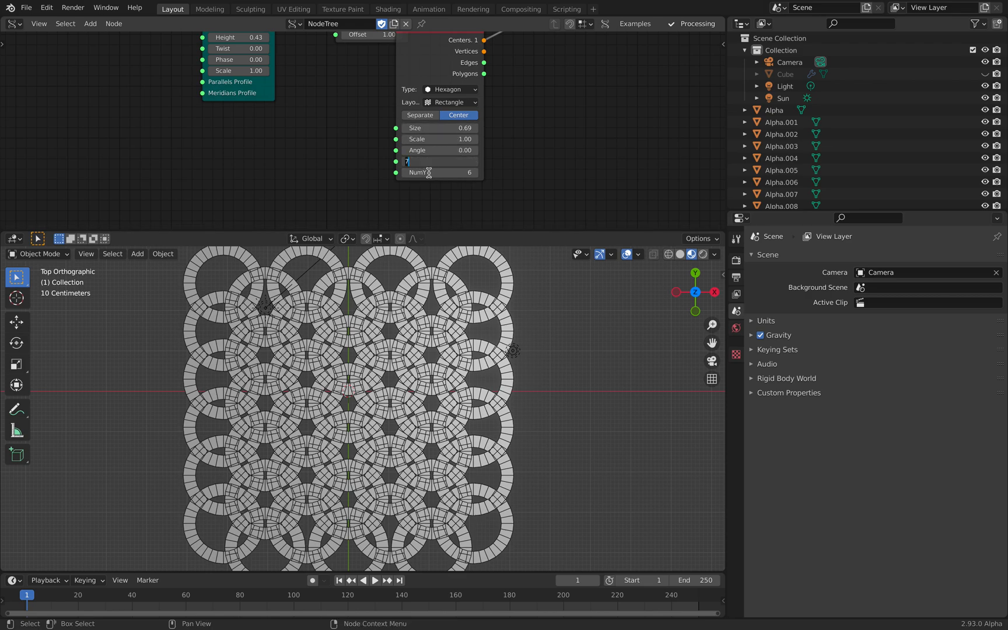
Reduce the Polygon Grid's NumX and NumY to 2 each
text(3)
key(Return)
key(Return)
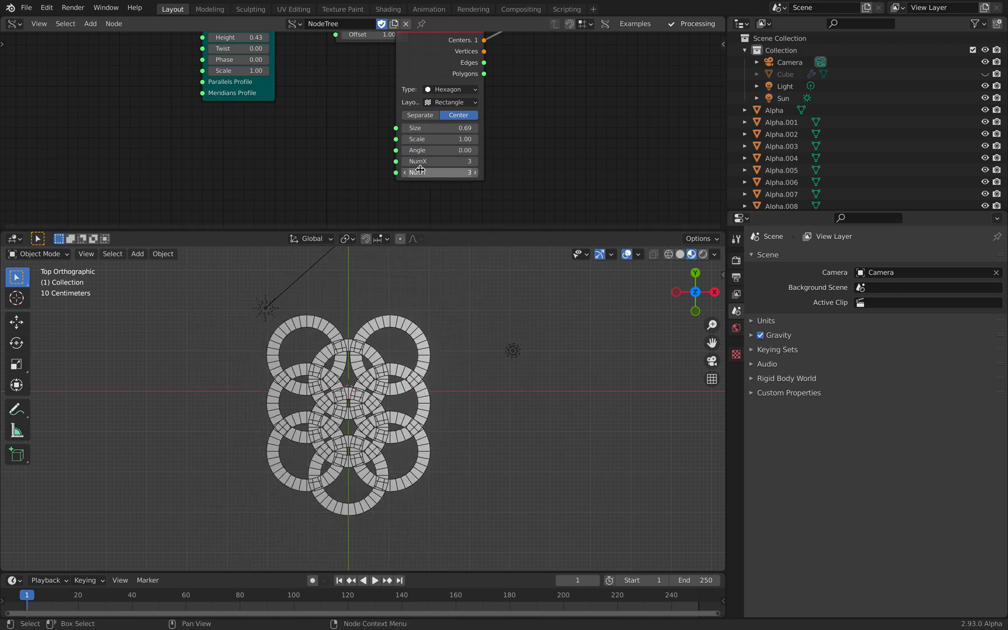
click(405, 161)
click(404, 173)
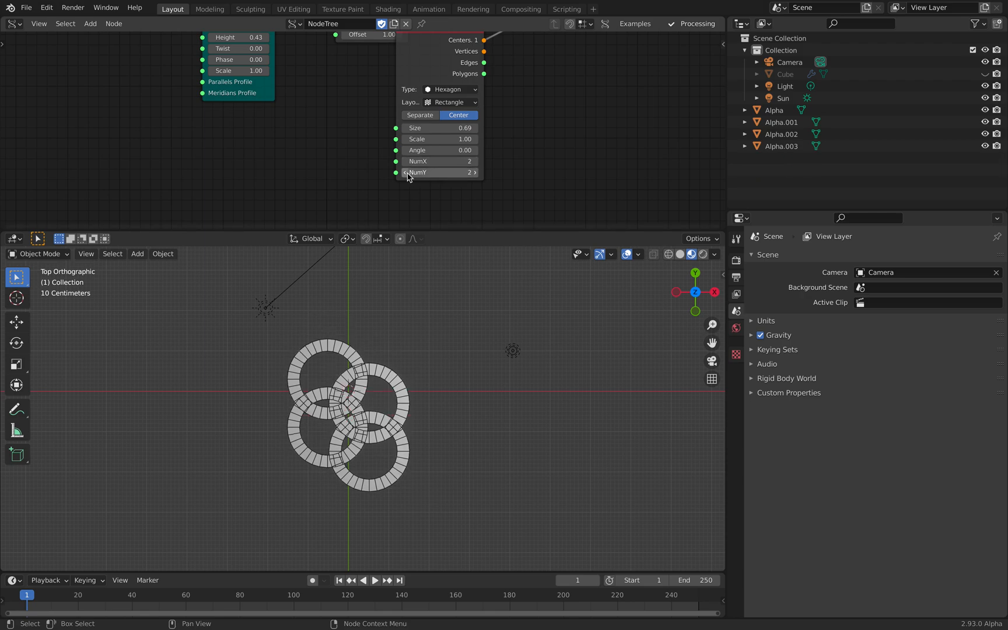
Try different NumX and NumY counts between 1 and 3 on the Polygon Grid, then return both to 2
click(474, 161)
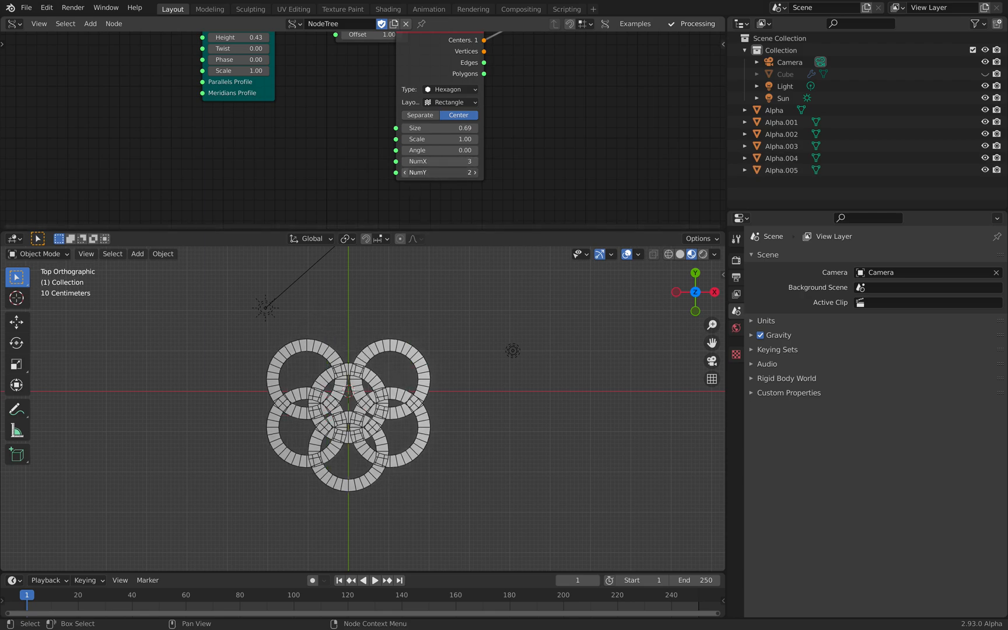
drag(471, 175, 458, 175)
click(475, 173)
click(475, 173)
click(406, 162)
click(405, 162)
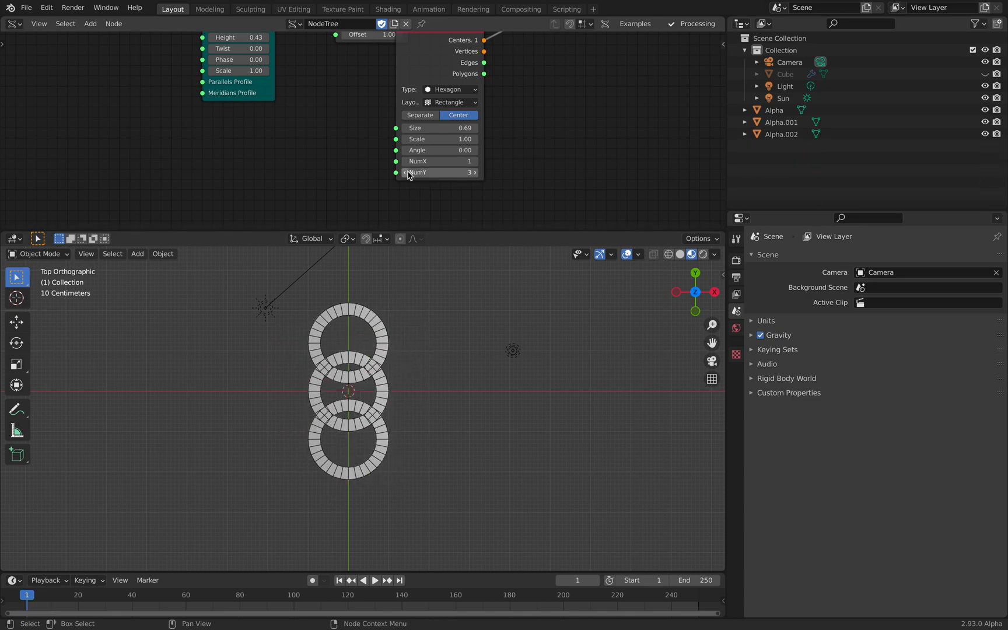
click(408, 173)
click(408, 173)
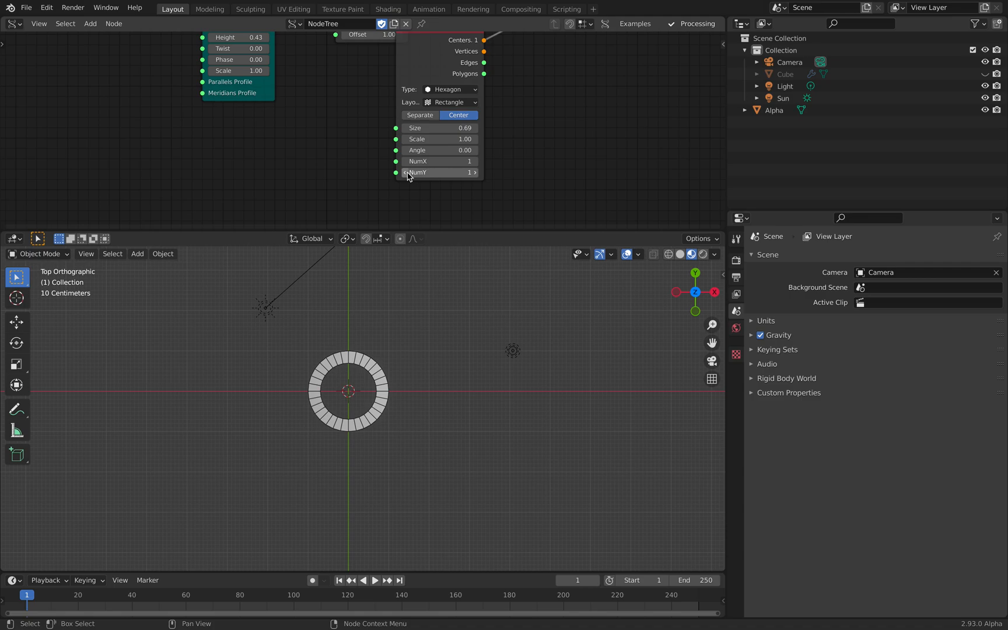
click(474, 172)
click(476, 161)
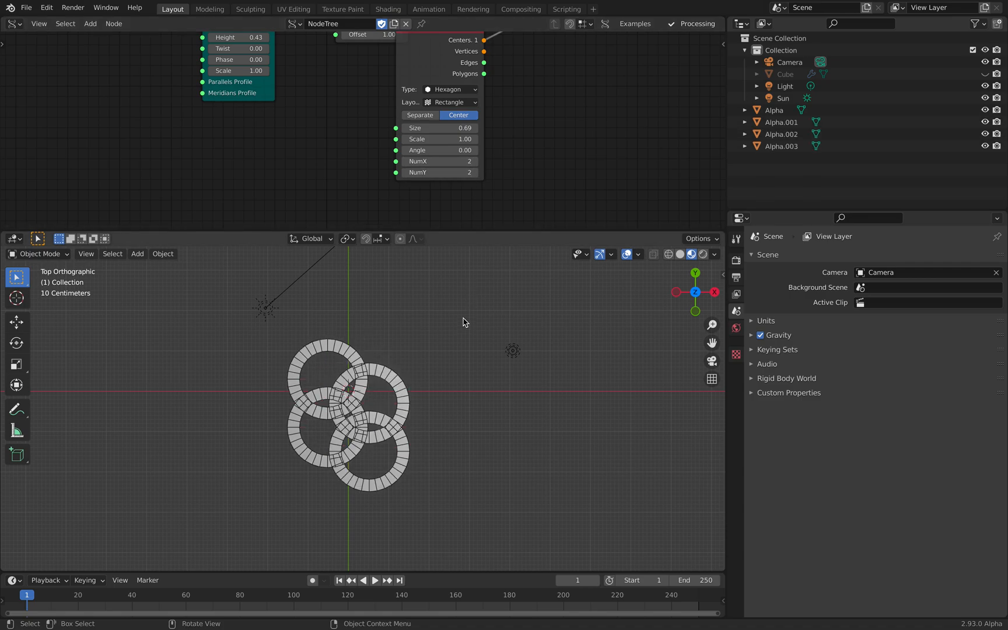
Reposition the Polygon Grid node clear of the Solidify node and set its size to 0.92
scroll(359, 462, up, 2)
middle_drag(416, 416, 365, 403)
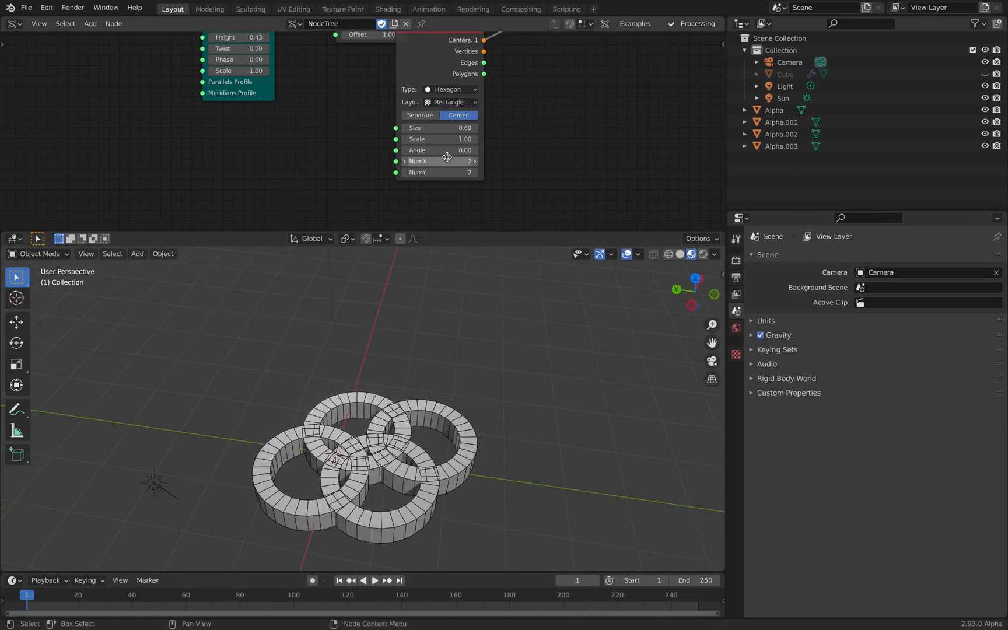
middle_drag(328, 103, 320, 200)
drag(427, 139, 465, 81)
middle_drag(461, 130, 418, 117)
shift+drag(430, 164, 437, 164)
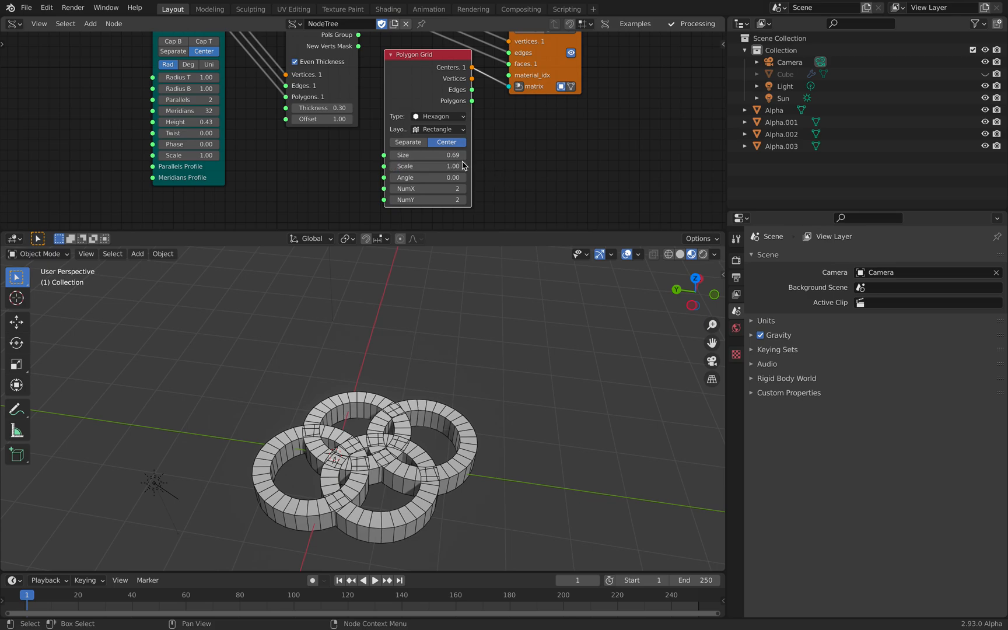
drag(427, 154, 455, 154)
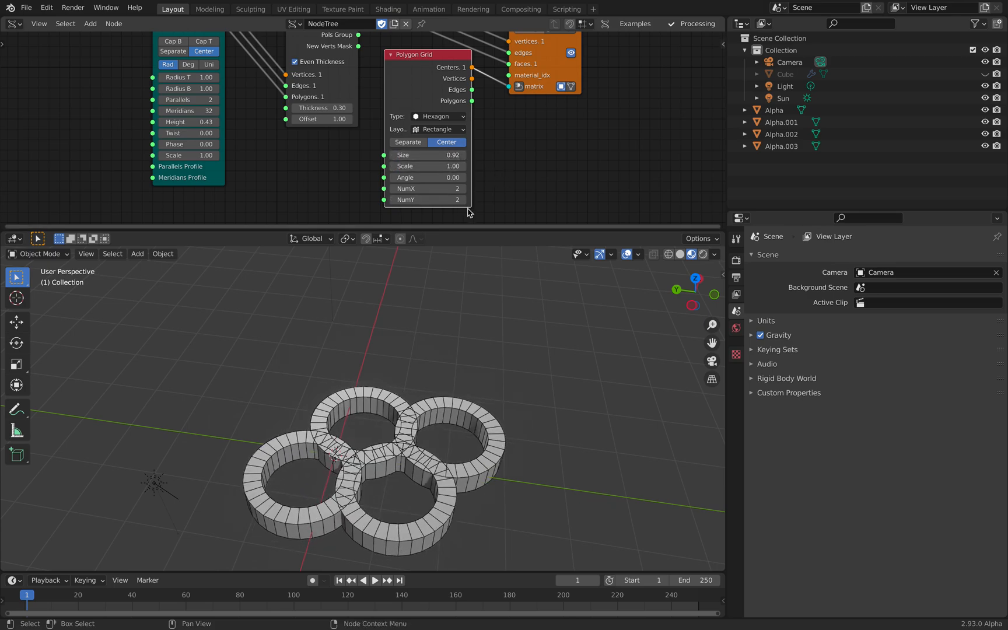
Try NumX at 3 and NumY at 3 in turn on the Polygon Grid, restoring each to 2
click(464, 188)
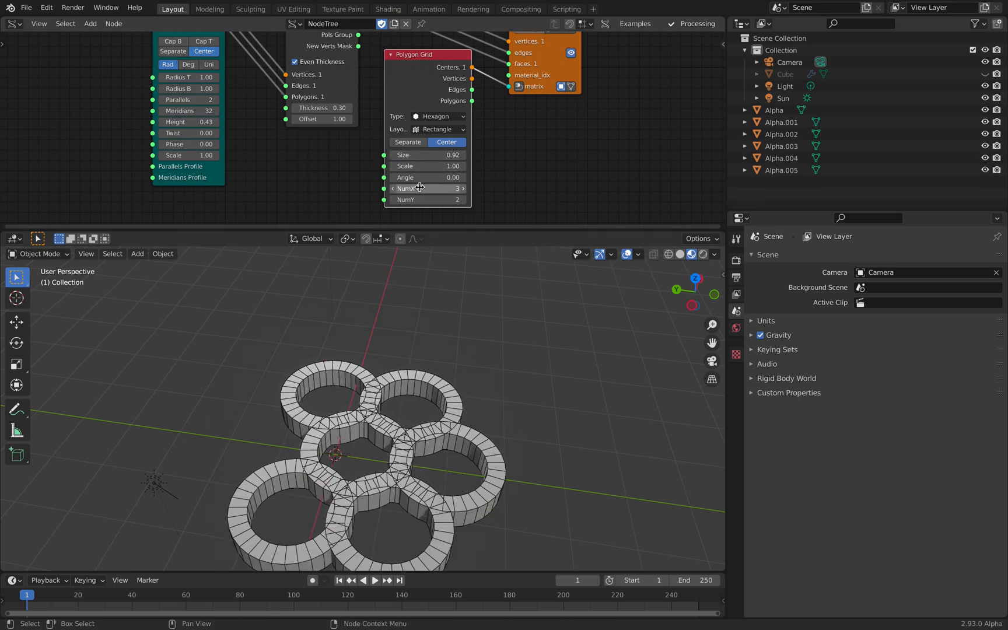
click(396, 190)
click(463, 199)
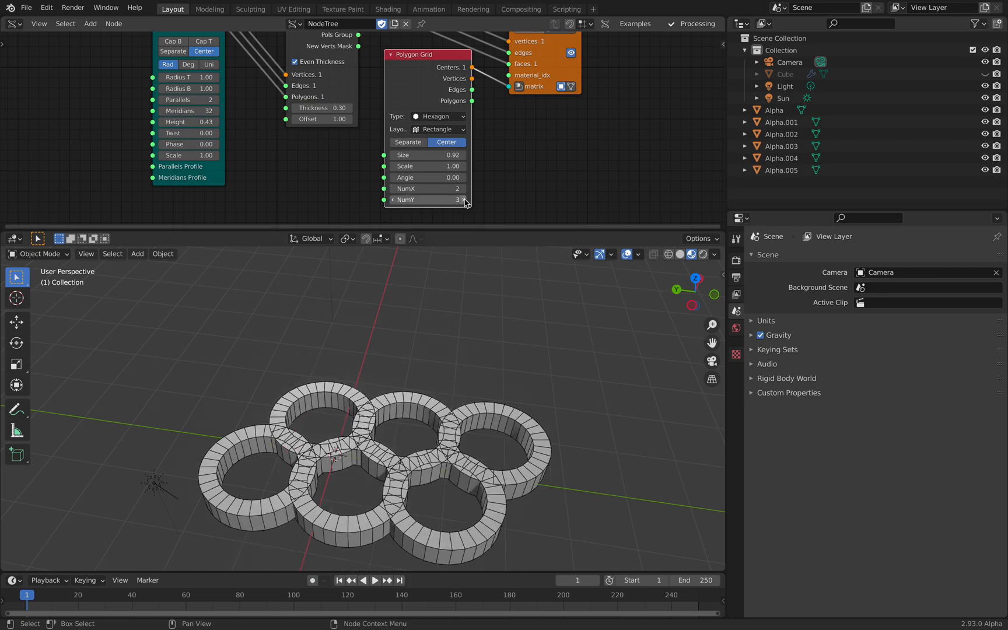
click(394, 199)
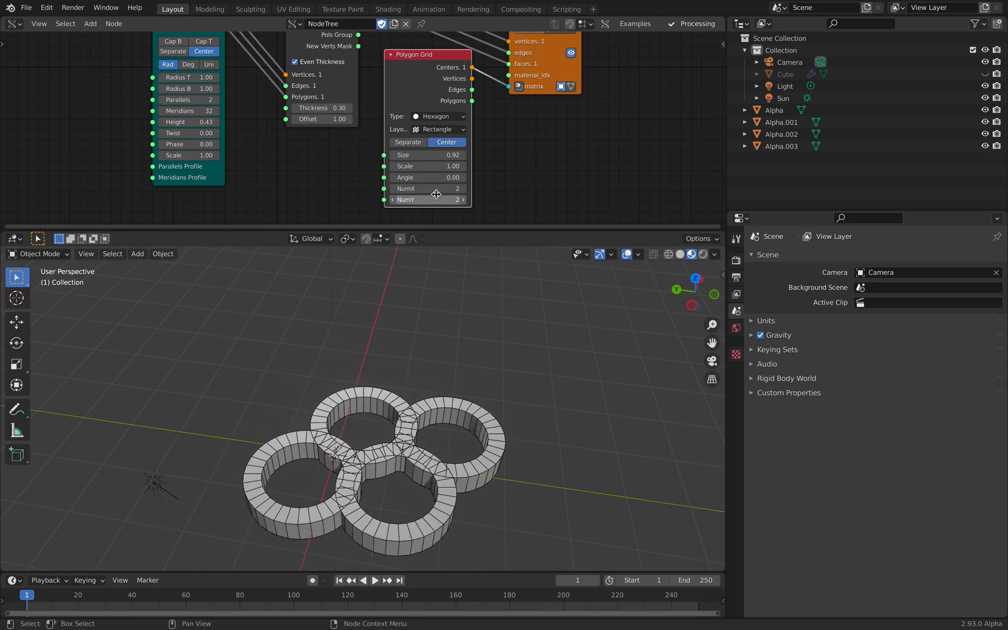
middle_drag(454, 308, 509, 255)
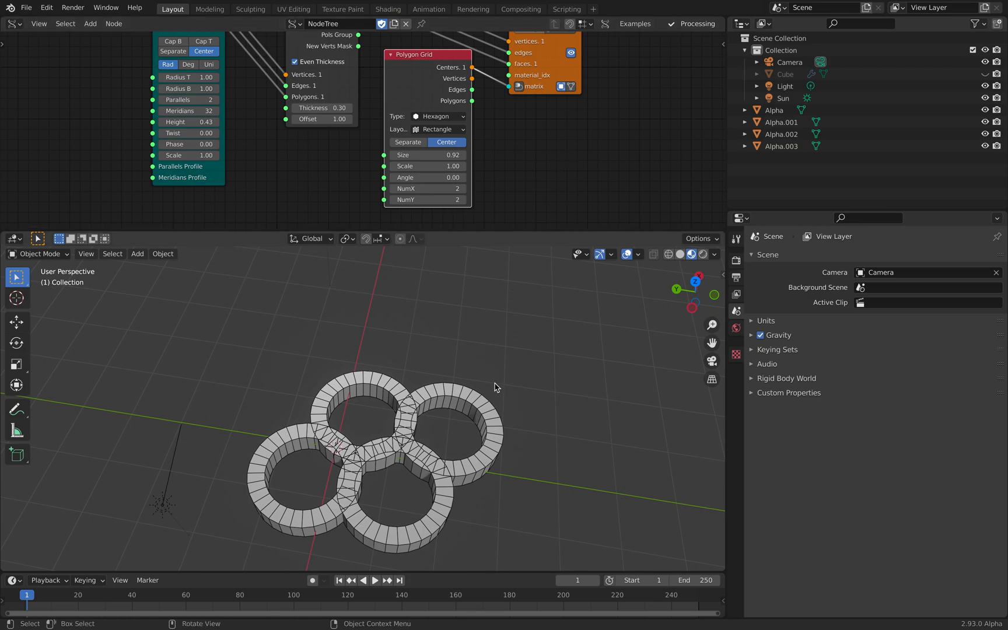
middle_drag(495, 386, 473, 322)
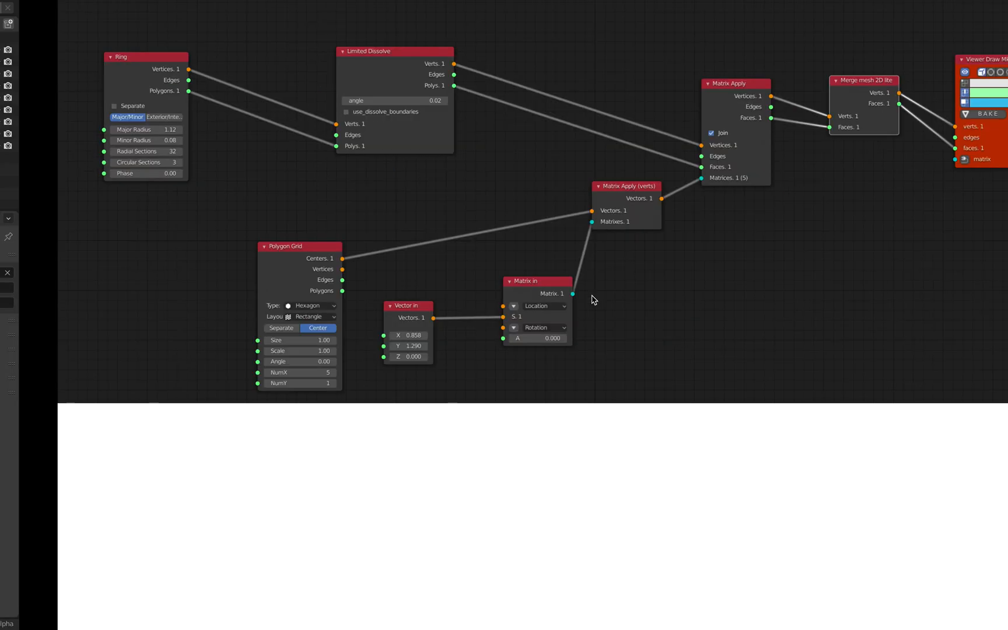
Check the reference node tree image in Safari, go back to the GitHub issue page, and switch back to Blender
mouse_move(244, 3)
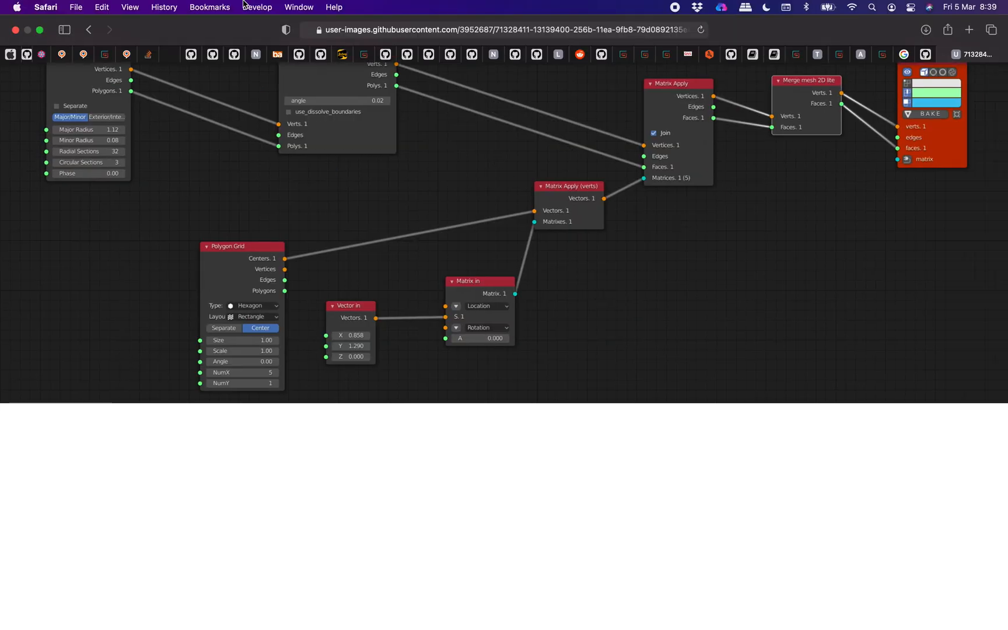
click(90, 32)
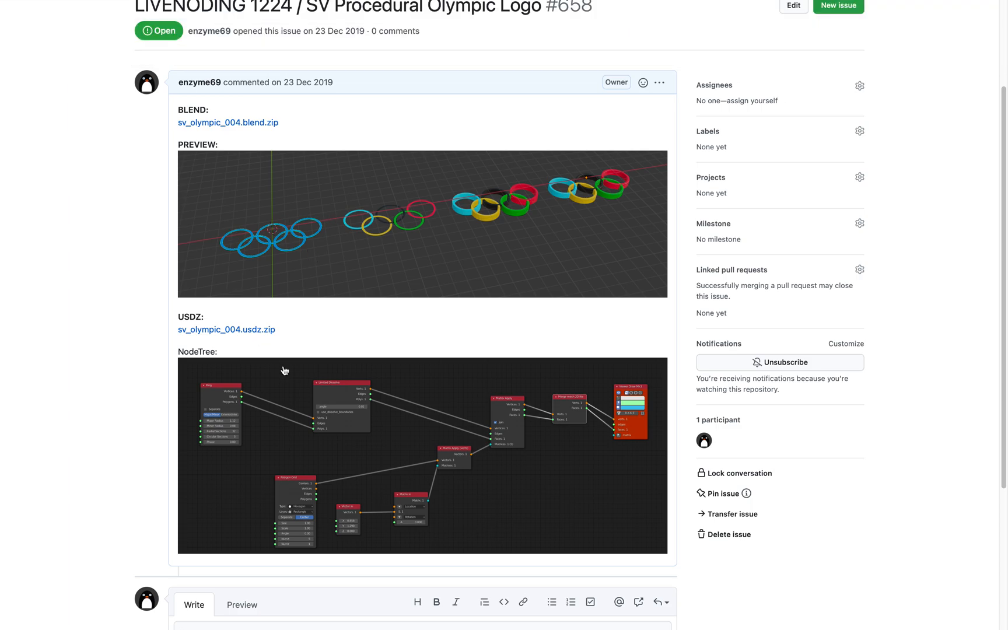
key(ctrl+Left)
middle_drag(290, 372, 303, 354)
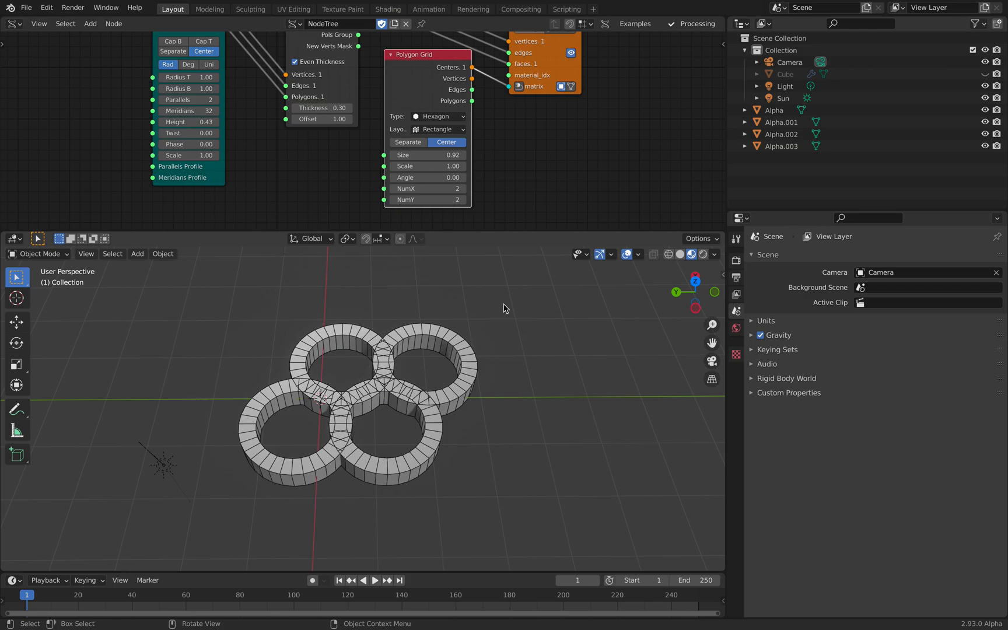
Enlarge the node editor area and move the Solidify and Cylinder nodes up into a tidier layout
middle_drag(584, 174, 589, 197)
drag(577, 231, 557, 384)
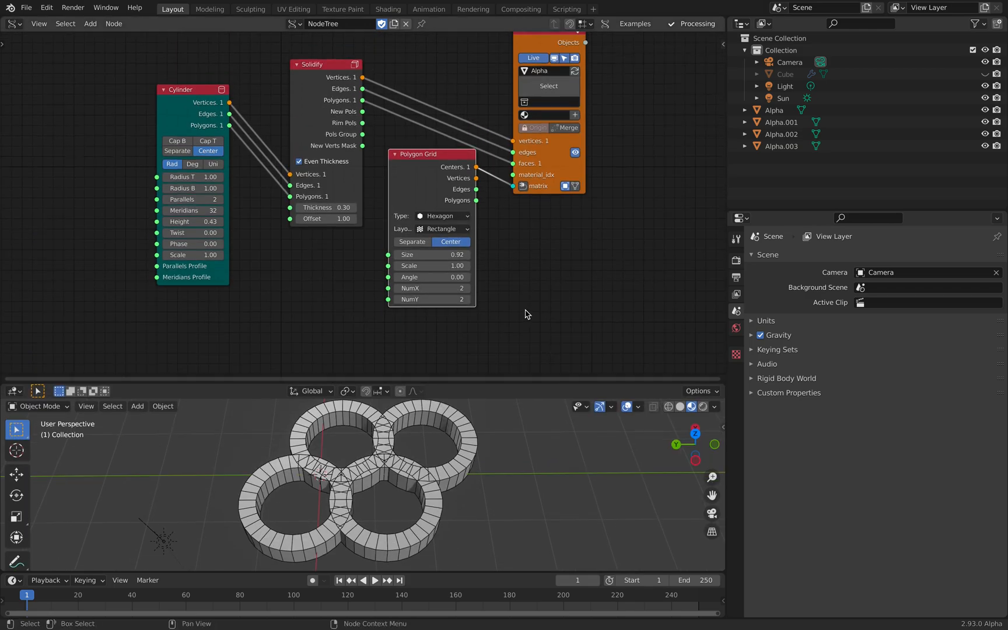
scroll(360, 212, down, 2)
middle_drag(337, 162, 340, 181)
drag(326, 131, 332, 95)
drag(226, 136, 261, 101)
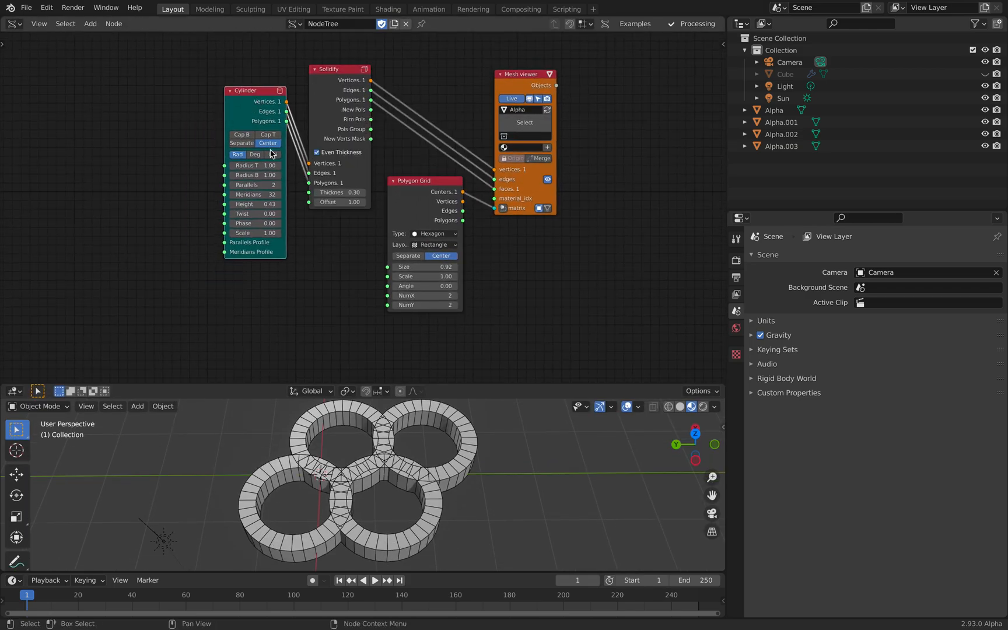
middle_drag(270, 153, 388, 151)
key(shift+a)
mouse_move(233, 138)
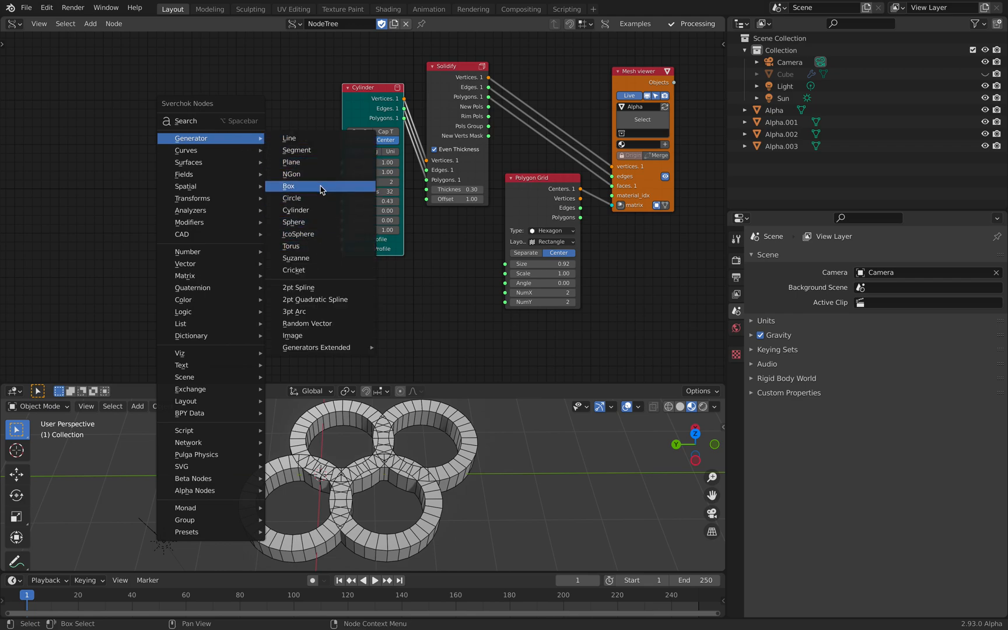
key(Escape)
middle_drag(266, 108, 206, 117)
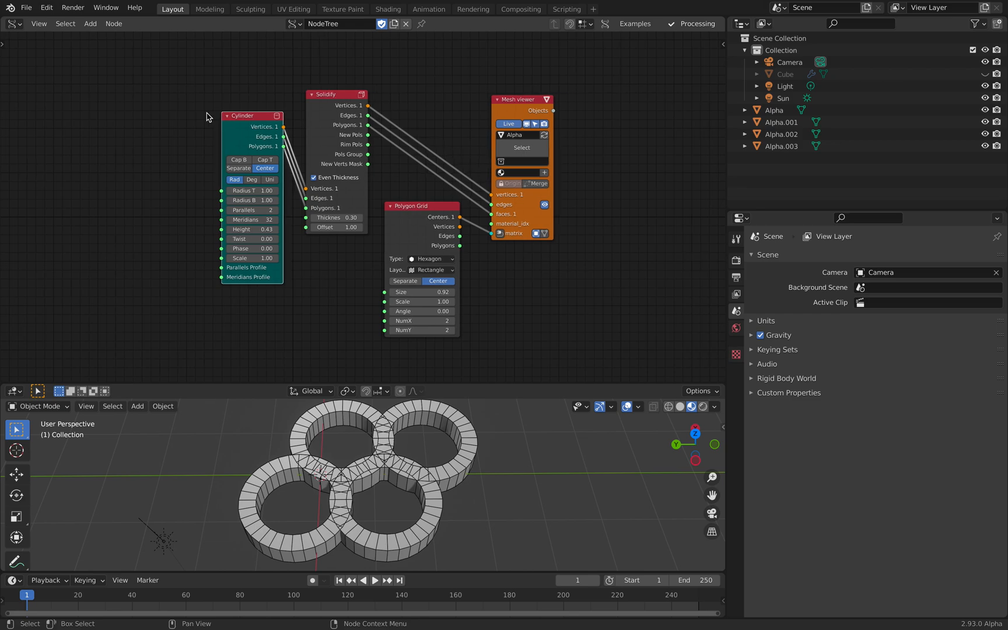
Shrink the node area, change it to the Geometry Node Editor, and select and unhide the Cube object
drag(540, 383, 540, 334)
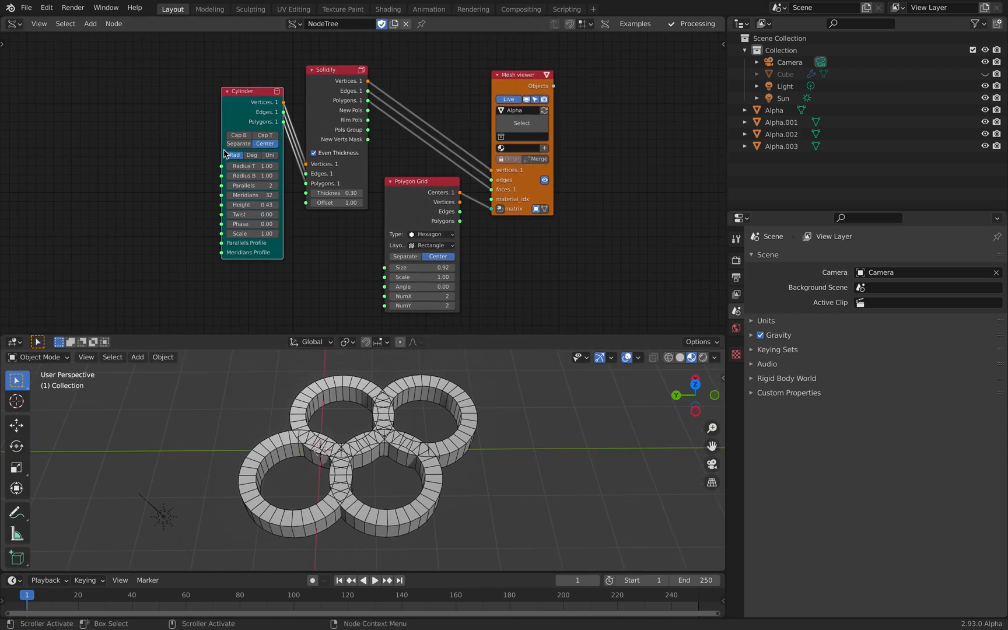
click(19, 28)
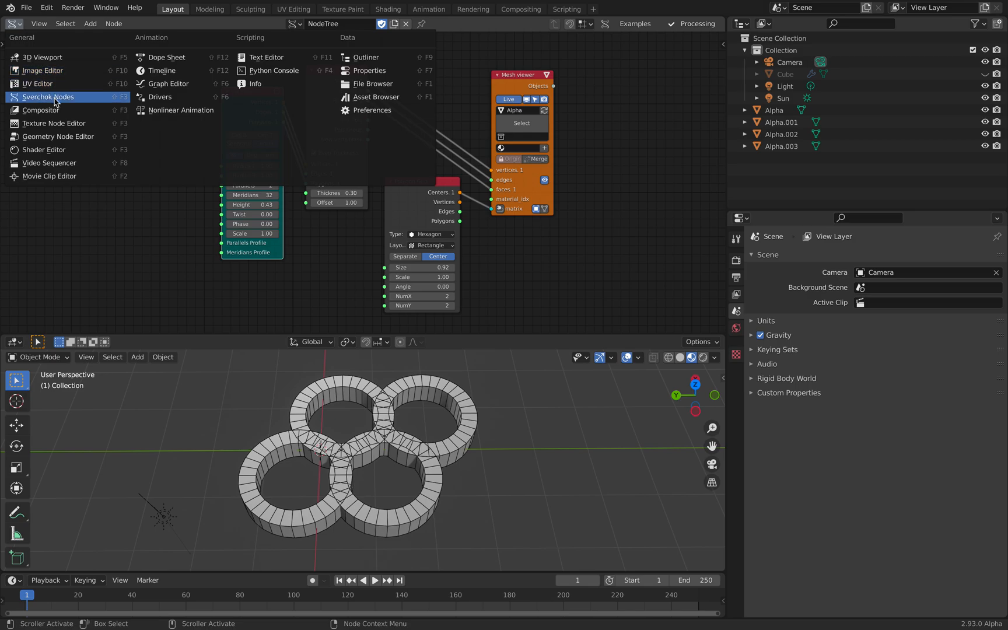
click(70, 136)
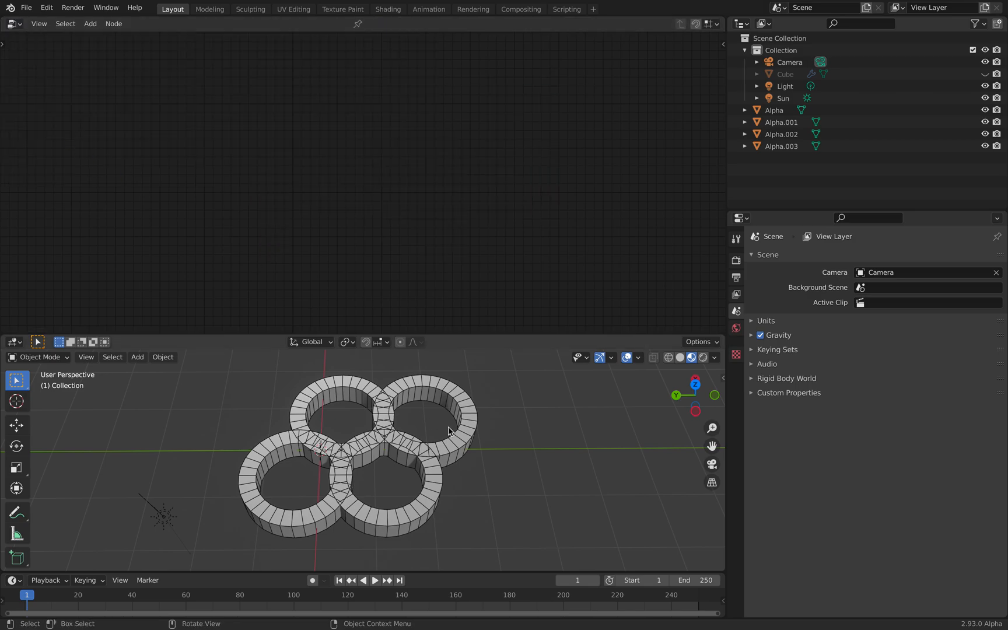
middle_drag(444, 454, 504, 328)
click(811, 74)
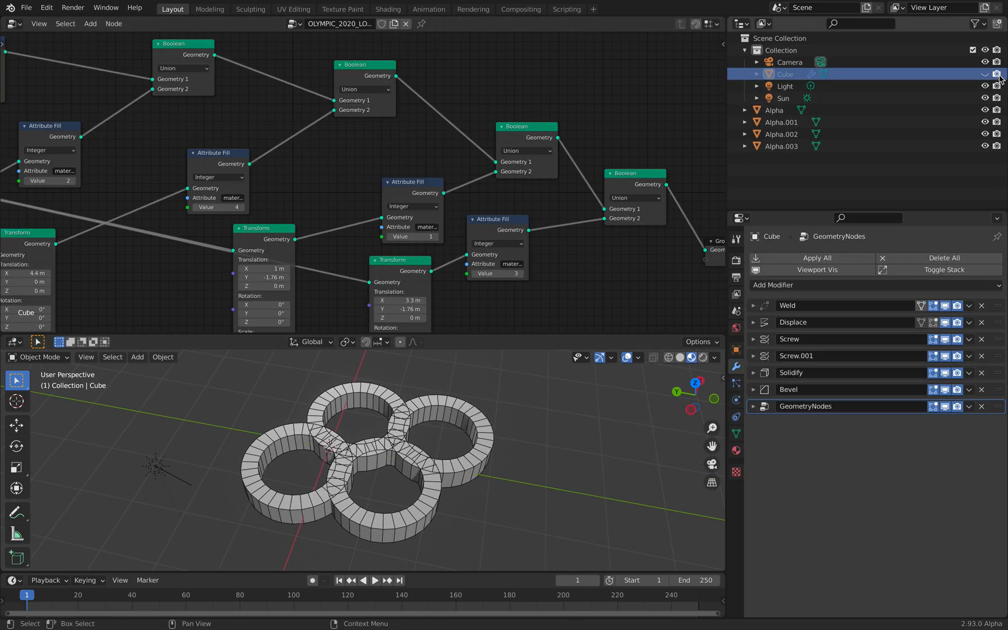
click(984, 75)
Examine the Cube's geometry node tree alongside its coloured Olympic rings and the Sverchok rings in the viewport
scroll(513, 375, down, 2)
middle_drag(506, 380, 476, 514)
click(444, 397)
scroll(400, 234, down, 3)
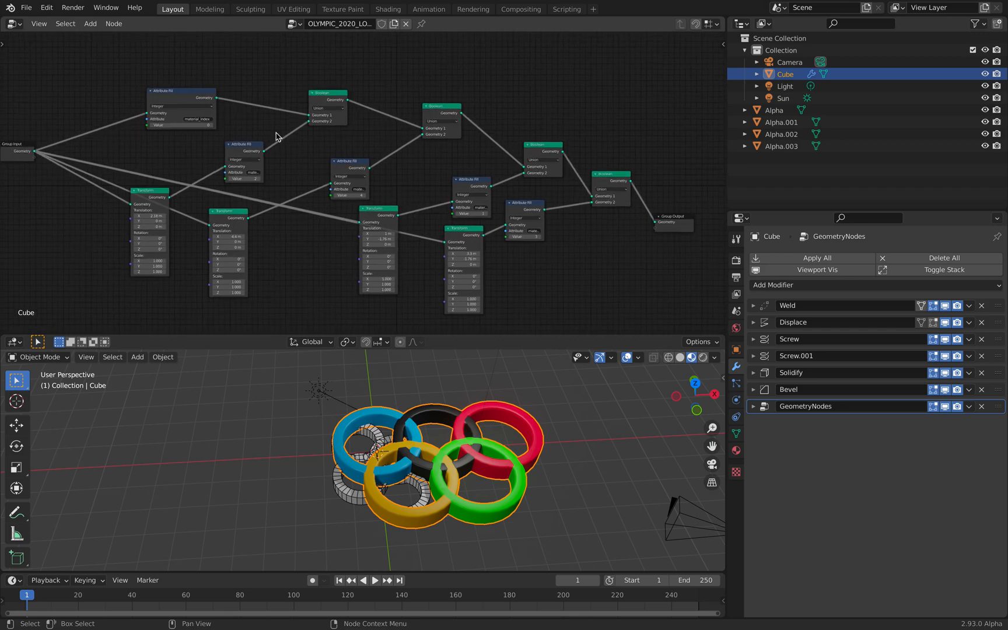
middle_drag(465, 201, 502, 162)
middle_drag(525, 413, 504, 454)
scroll(451, 220, up, 3)
middle_drag(451, 220, 380, 224)
scroll(381, 224, down, 3)
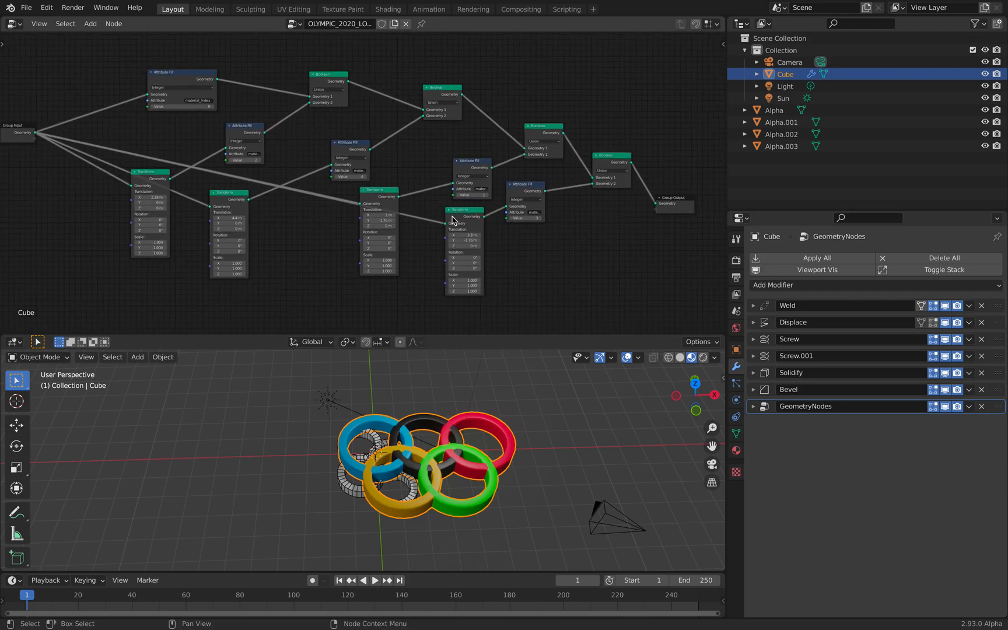
middle_drag(452, 225, 481, 232)
View the enlarged Olympic logo preview from the GitHub issue in Safari, go back to the issue, and return to Blender
key(ctrl+Right)
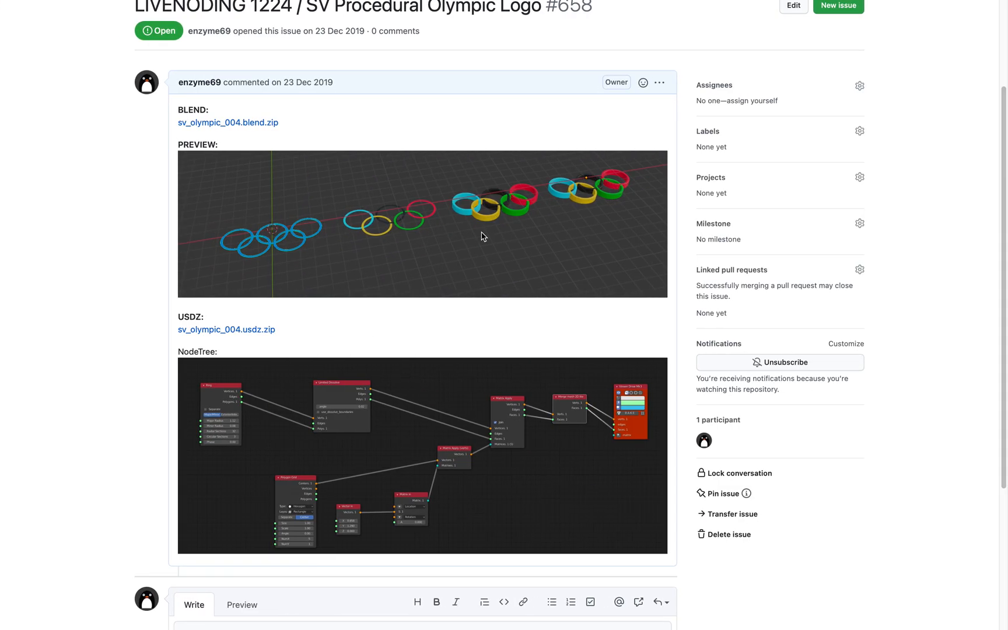
click(424, 224)
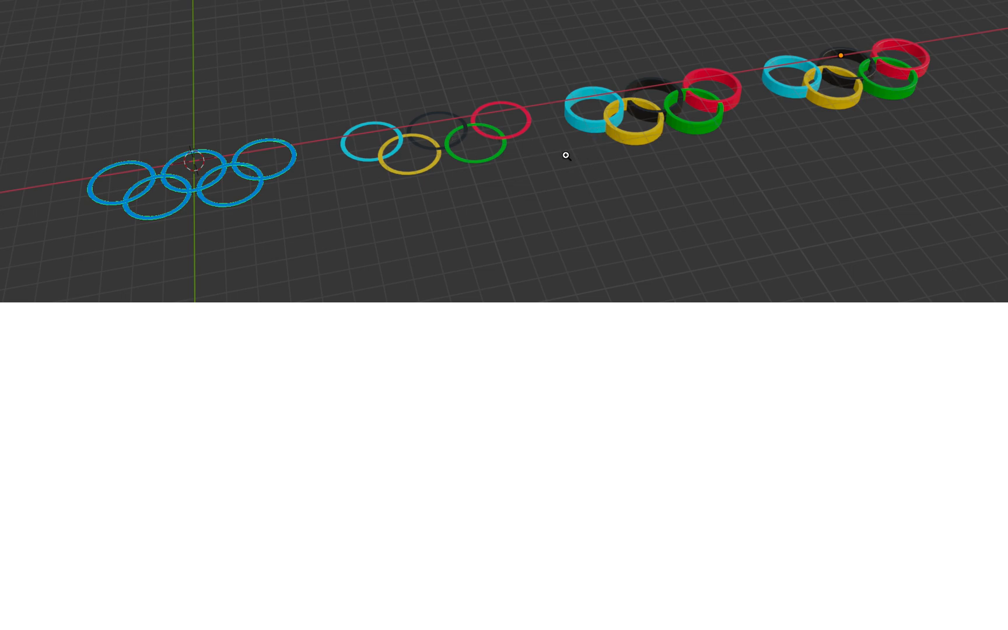
mouse_move(231, 2)
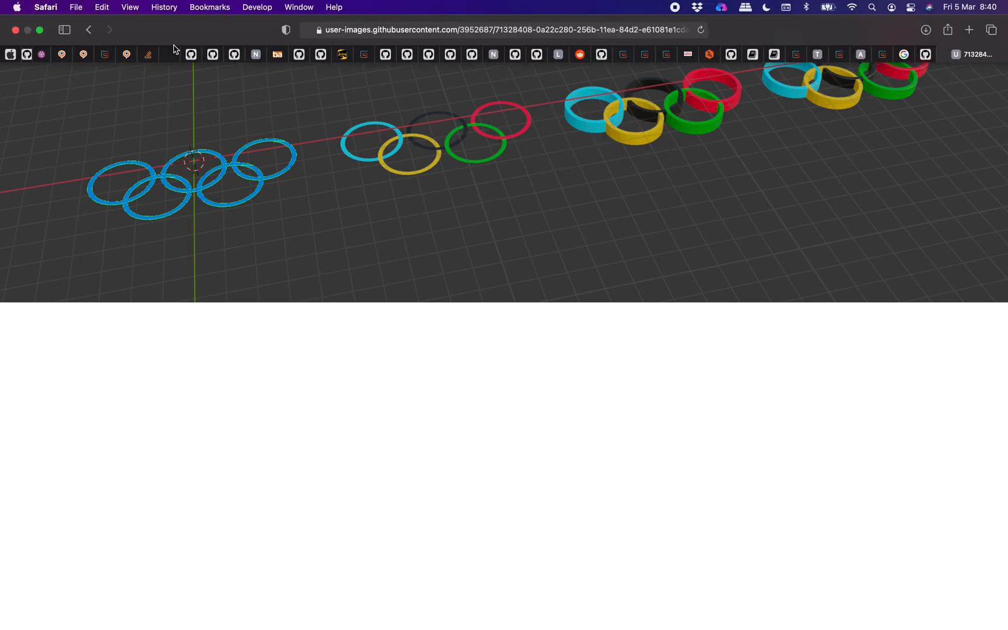
click(89, 30)
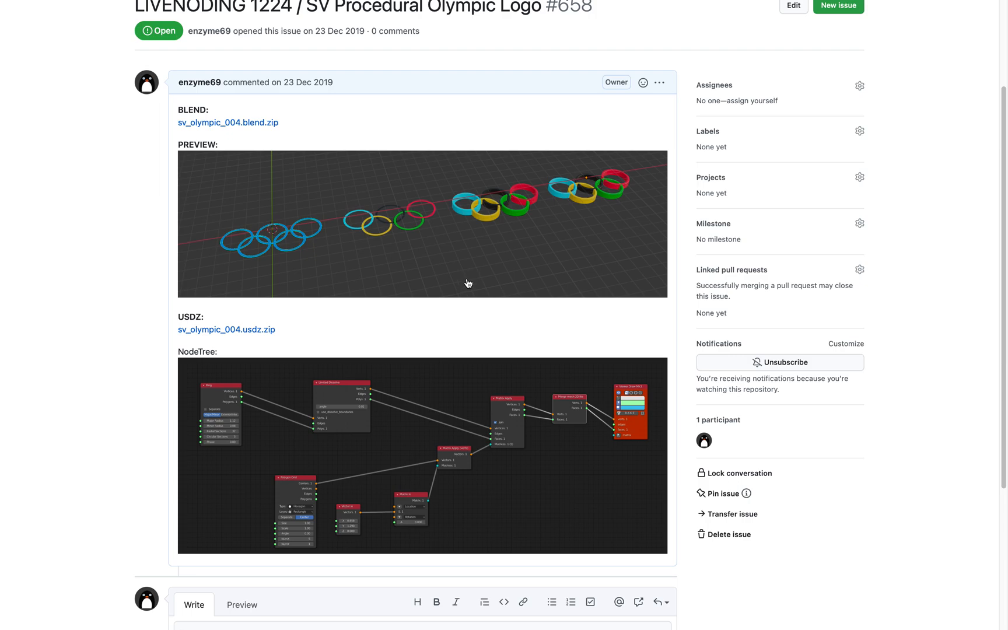
key(ctrl+Left)
middle_drag(485, 442, 478, 419)
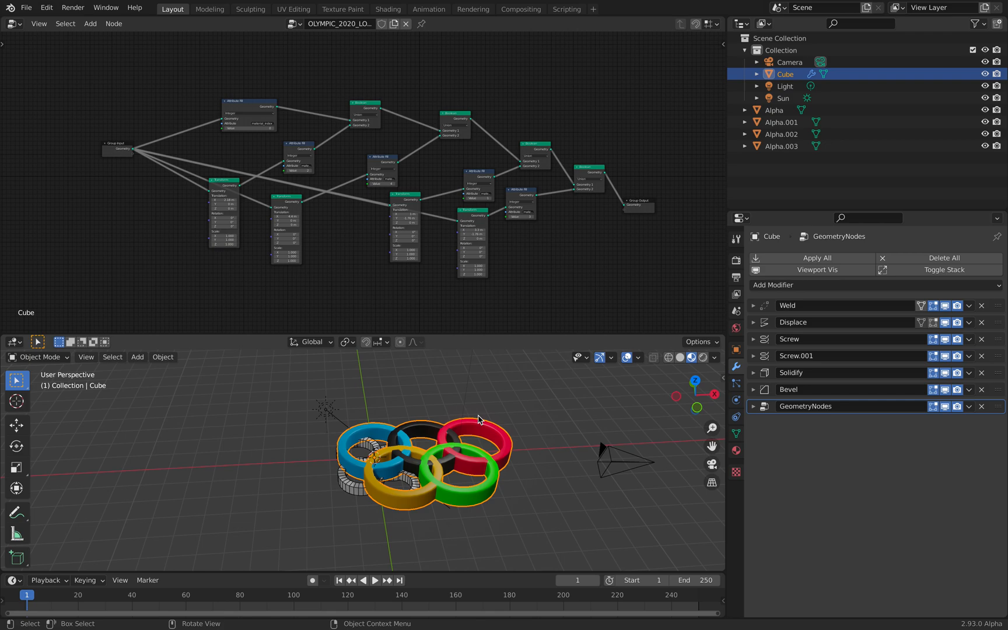